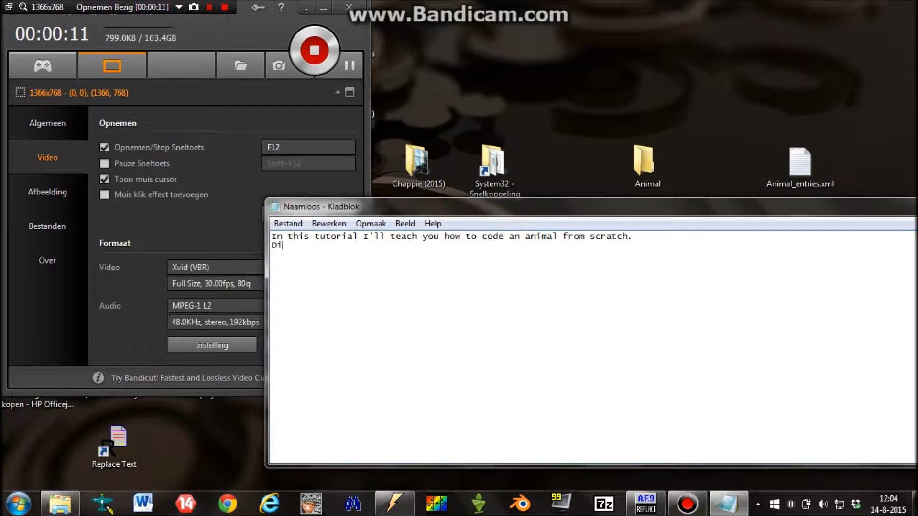
Write the note line "First we have to build the map structure." below the tutorial introduction.
type("First we have to build the map structure.")
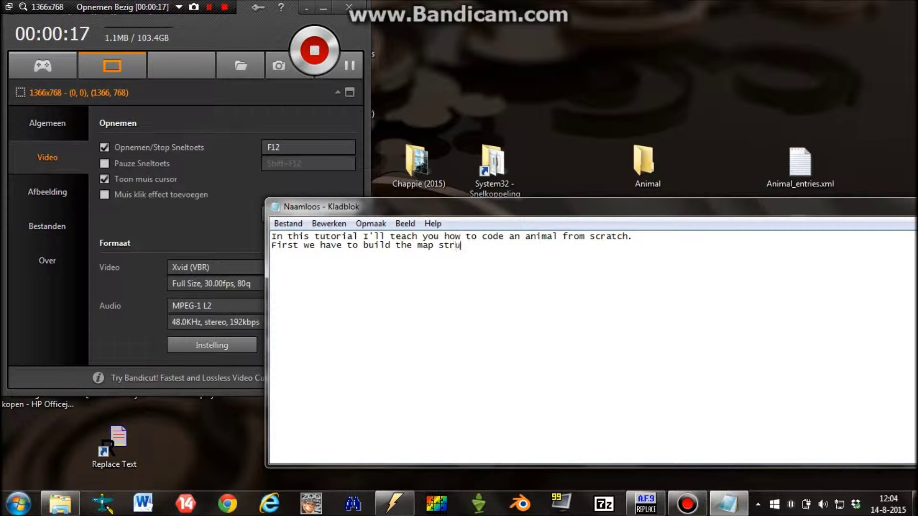
Open the desktop's Animal folder and create a folder named ai in it.
double_click(632, 164)
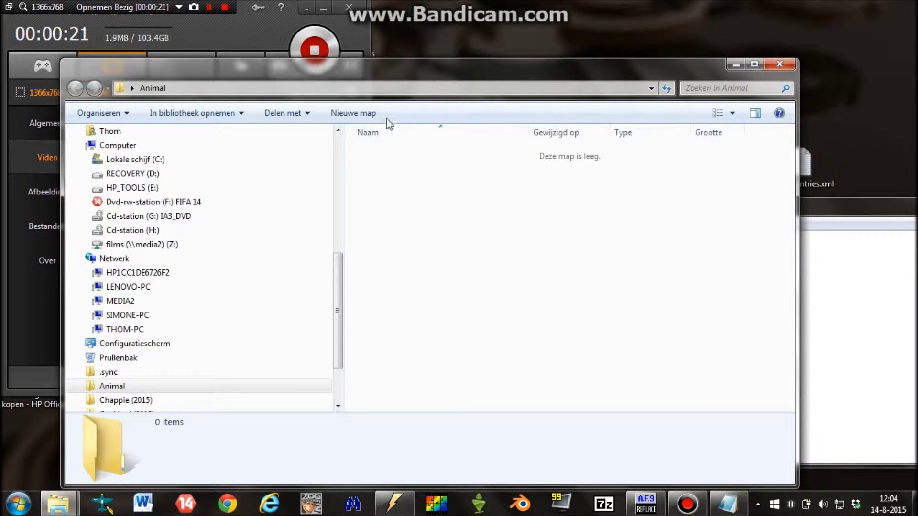
left_click(334, 113)
type("ai")
key("Return")
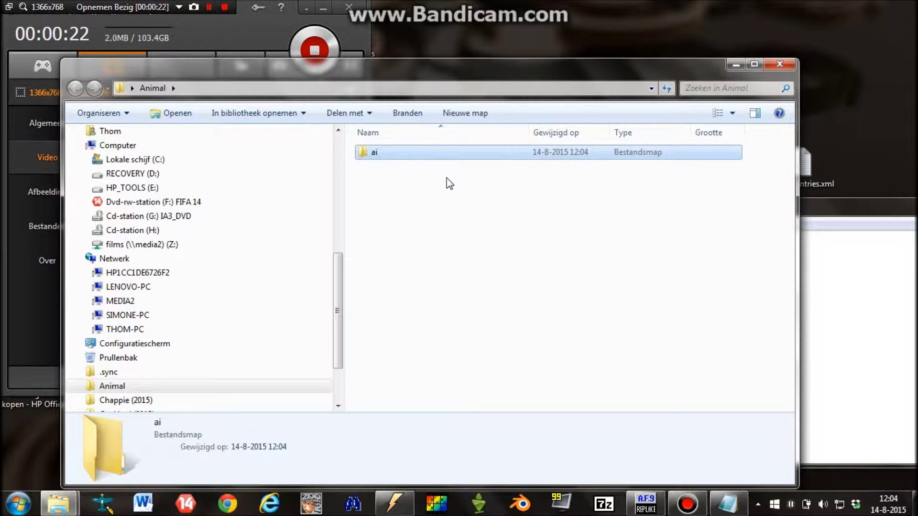
Inside ai, create a tasks folder, and create and open an animals folder within it.
double_click(416, 151)
left_click(368, 113)
type("tasks")
key("Return")
double_click(432, 152)
left_click(373, 113)
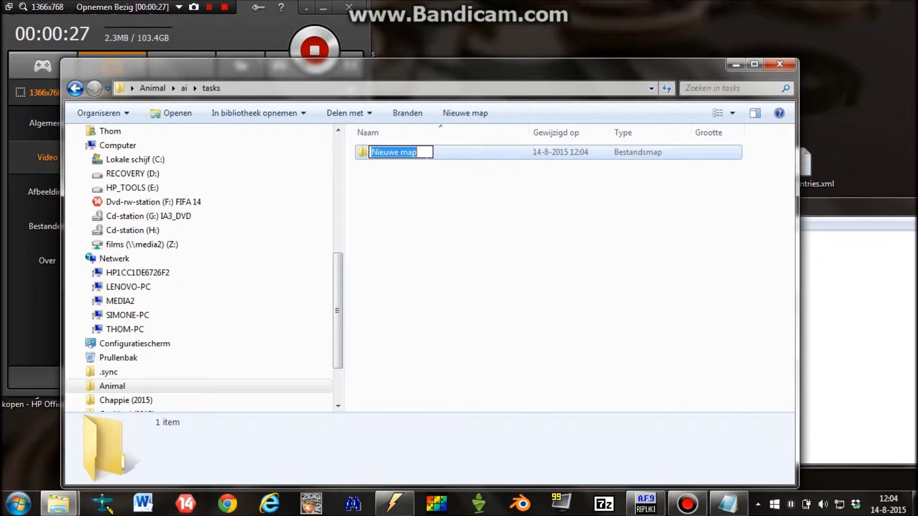
type("animals")
key("Return")
double_click(425, 155)
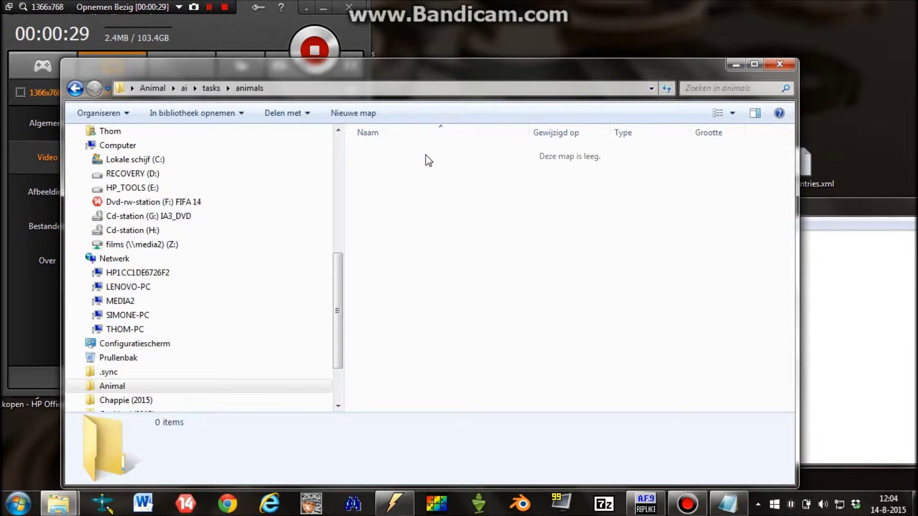
Return to the Animal root folder and create a folder named entities there.
key("BackSpace")
key("BackSpace")
key("BackSpace")
left_click(444, 123)
type("entities")
key("Return")
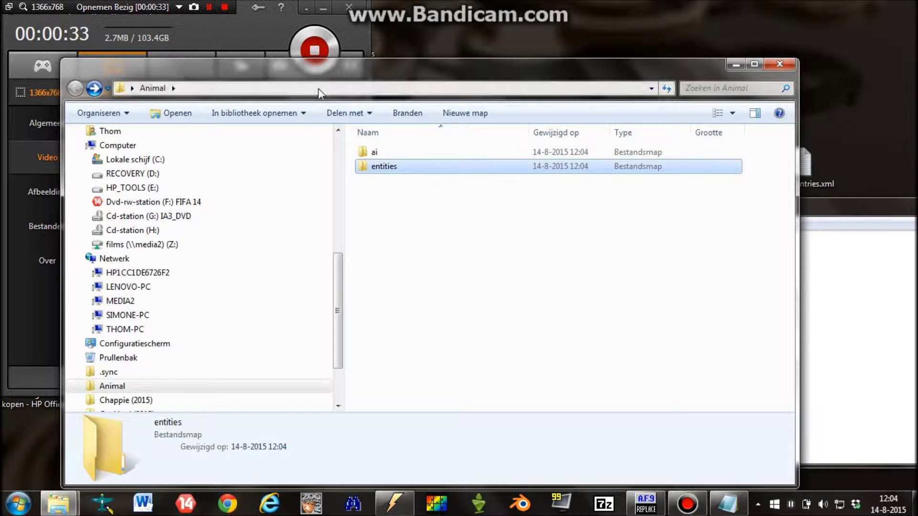
Inside entities, create a units folder containing an animals folder.
double_click(392, 164)
left_click(367, 113)
type("units")
key("Return")
double_click(390, 153)
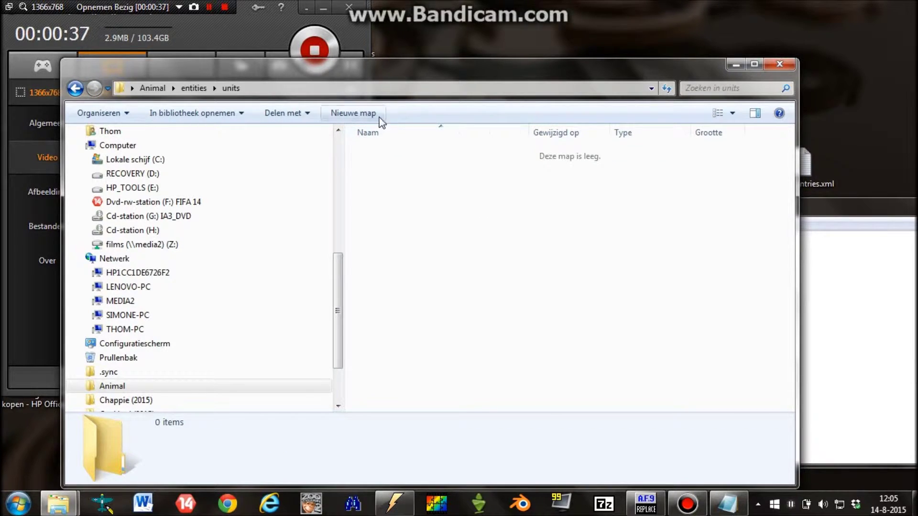
left_click(367, 113)
type("animals")
key("Return")
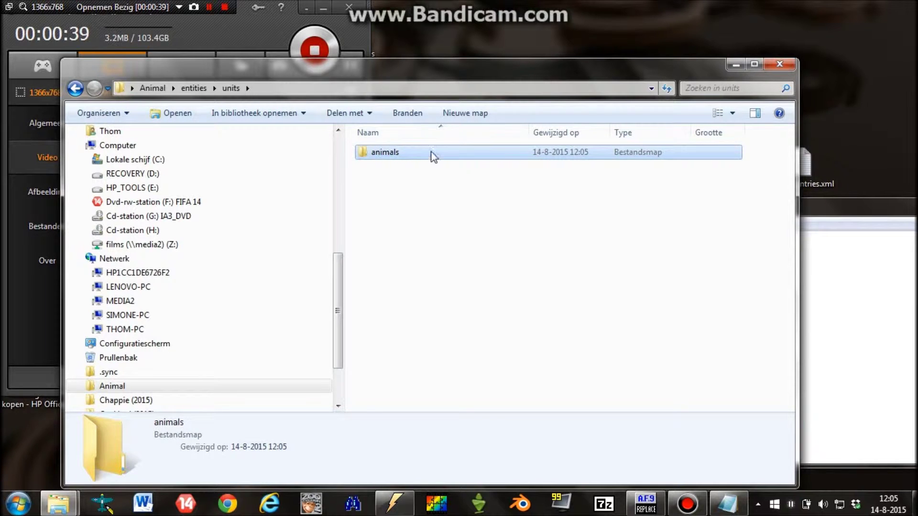
Create two folders named ai and Animal inside entities/units/animals.
double_click(409, 151)
left_click(378, 118)
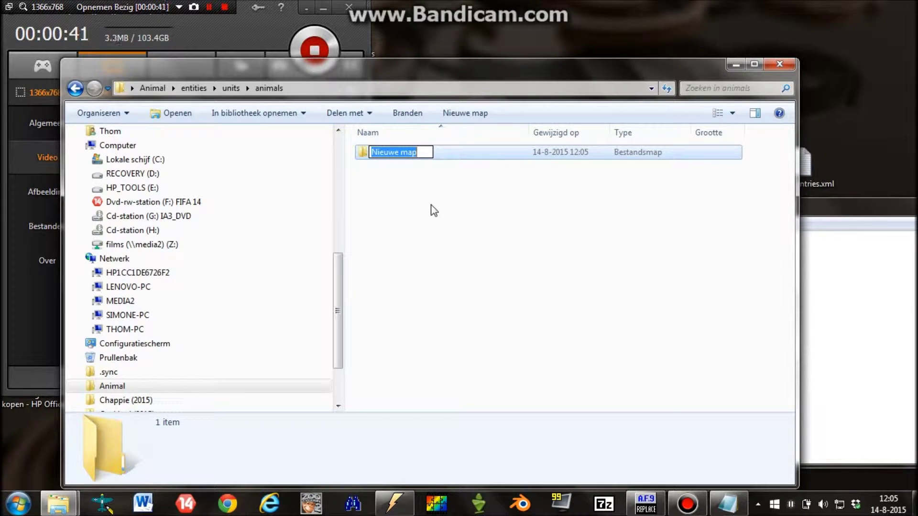
type("ai")
key("Return")
key("ctrl+shift+n")
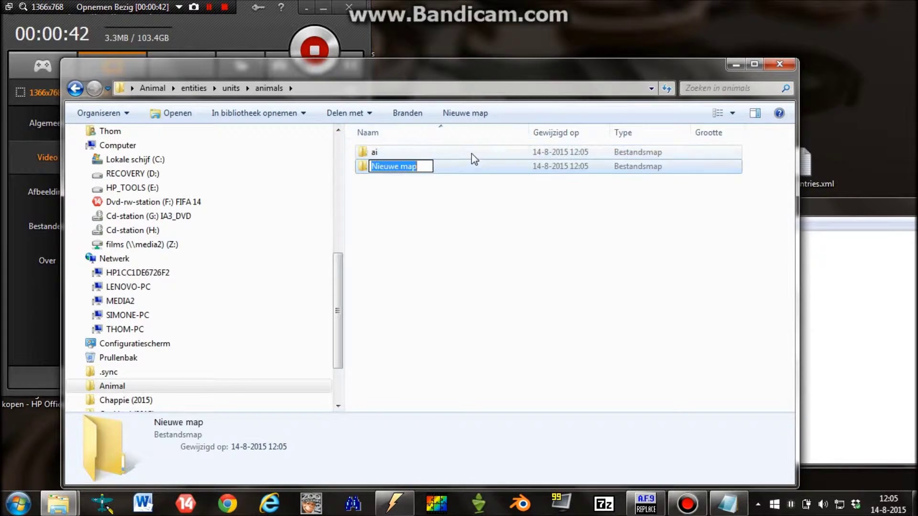
type("Animal")
key("Return")
Go back up to the Animal root folder and create a folder named lang.
key("BackSpace")
key("BackSpace")
key("BackSpace")
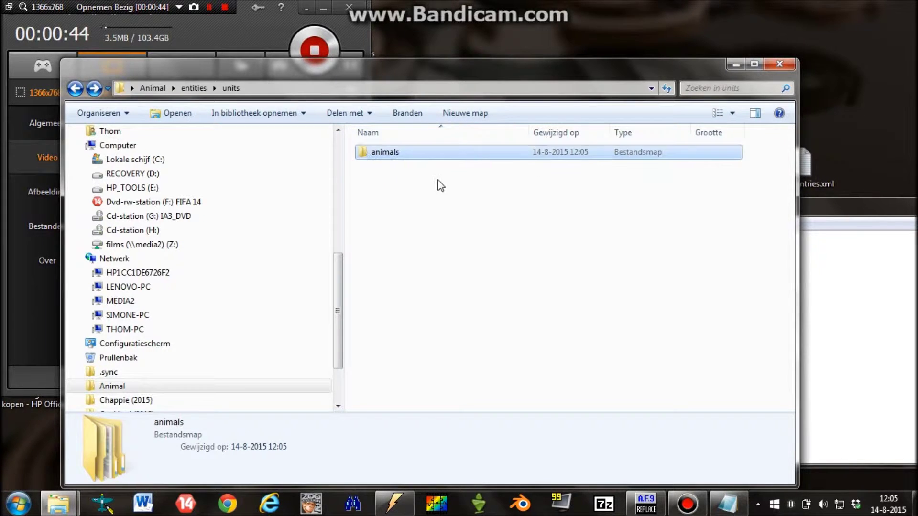
left_click(450, 115)
type("lang")
key("Return")
Inside the lang folder, create a language folder named 1033.
left_click(521, 190)
double_click(509, 181)
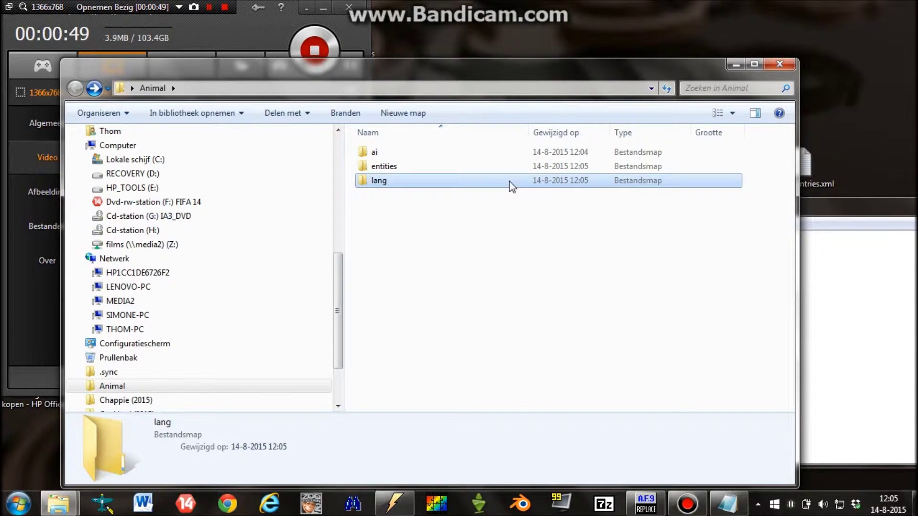
left_click(423, 115)
type("1001")
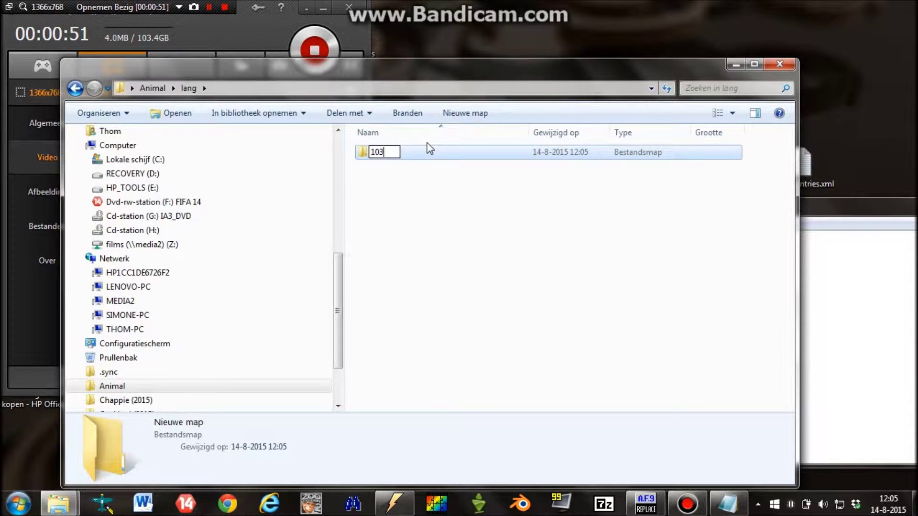
key("Return")
Return to the Animal root folder and create a folder named ui.
key("BackSpace")
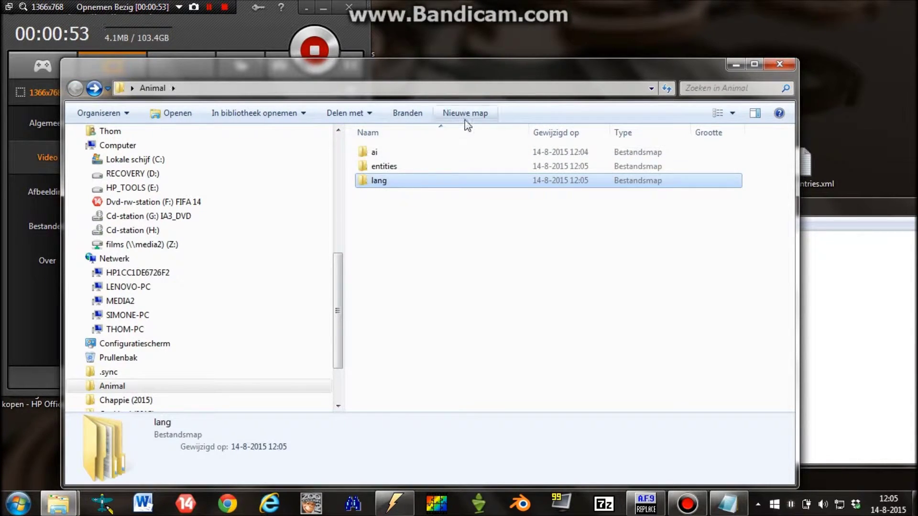
left_click(464, 115)
type("ui")
key("Return")
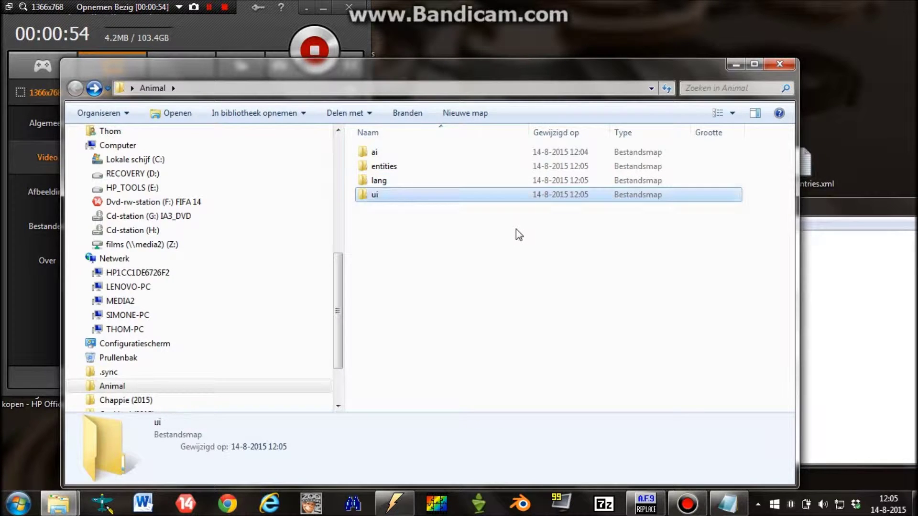
Inside ui, create a zoopedia folder containing an entries folder, and go back to the Animal root folder.
double_click(484, 197)
left_click(371, 117)
type("zoopedia")
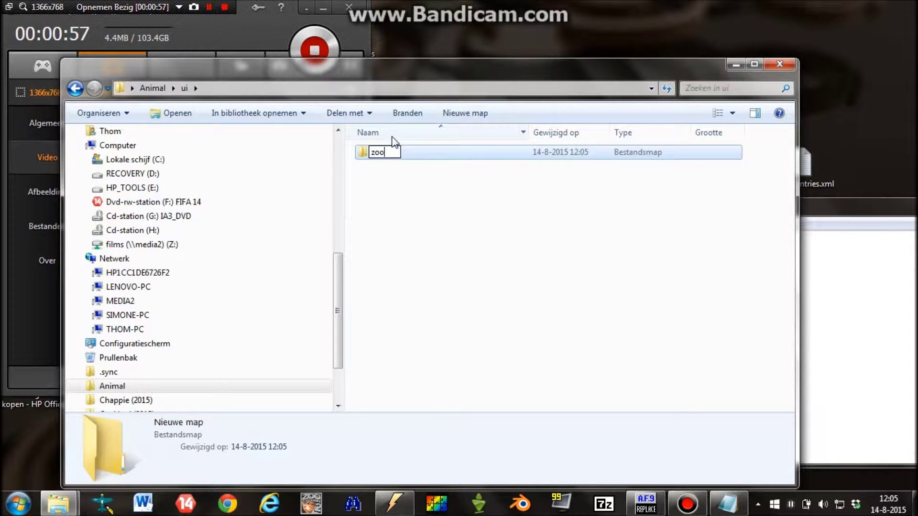
key("Return")
double_click(391, 158)
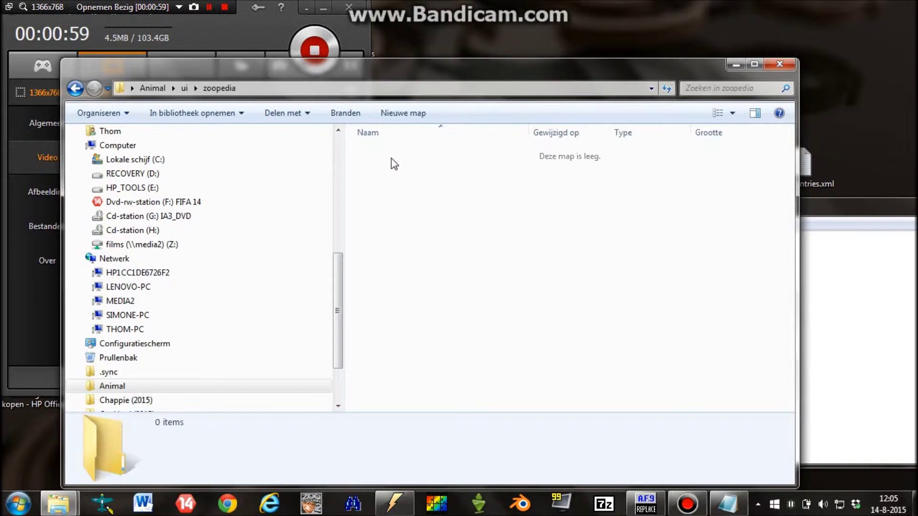
left_click(403, 113)
type("entrities")
key("Return")
key("BackSpace")
key("BackSpace")
Switch to Notepad and list the folder paths ai-tasks-animals, entities-units-animals-ai + 'Animal', lang-1033/1043/1031 etc. and ui-zoopedia-entries on separate lines.
key("alt+Tab")
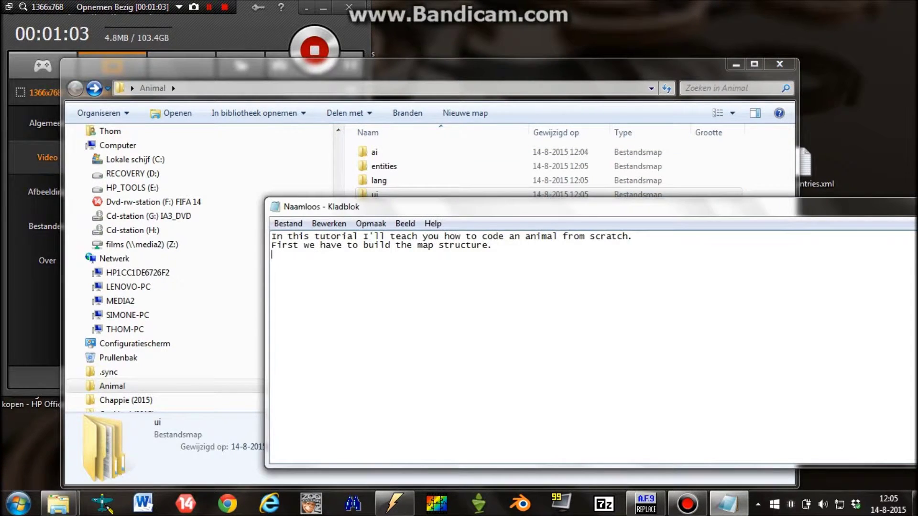
type("ai-tasks-animals")
key("Return")
type("entities-units-animals-ai")
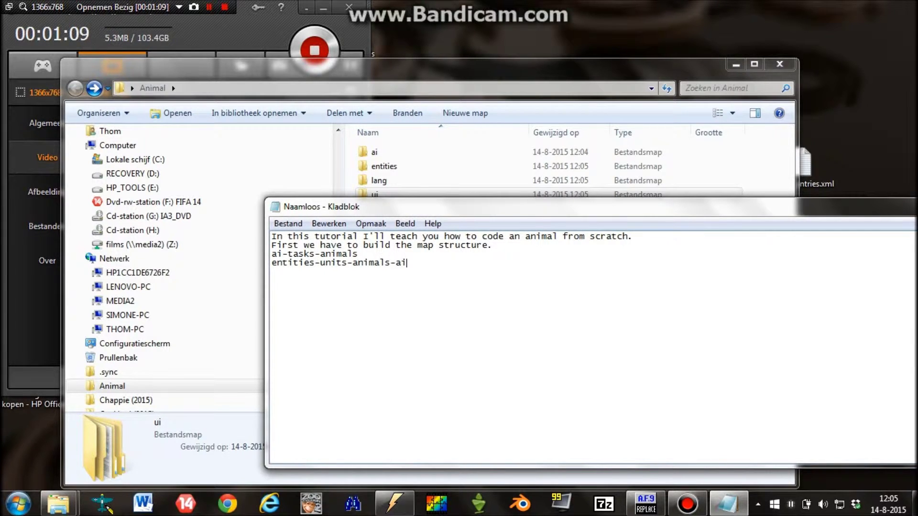
type(" +")
key("BackSpace")
type("'Animal")
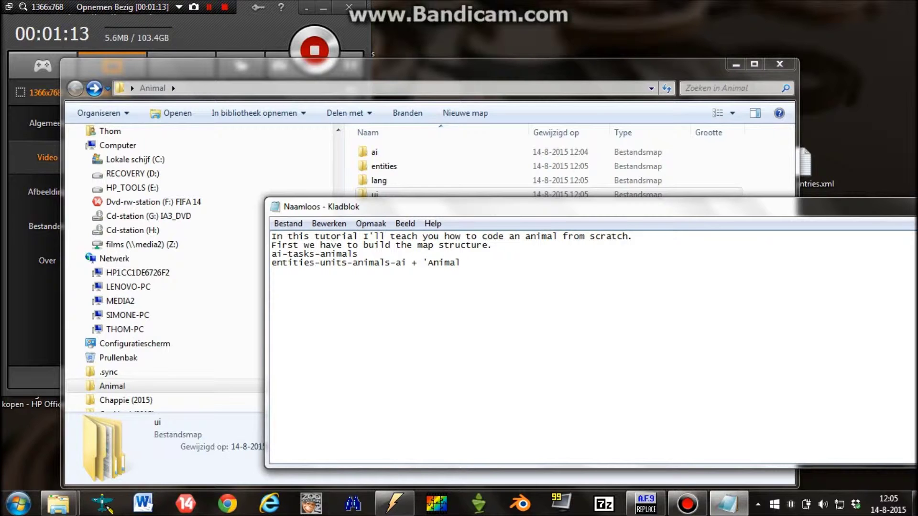
type("lang-1033/1043/1031 etc.")
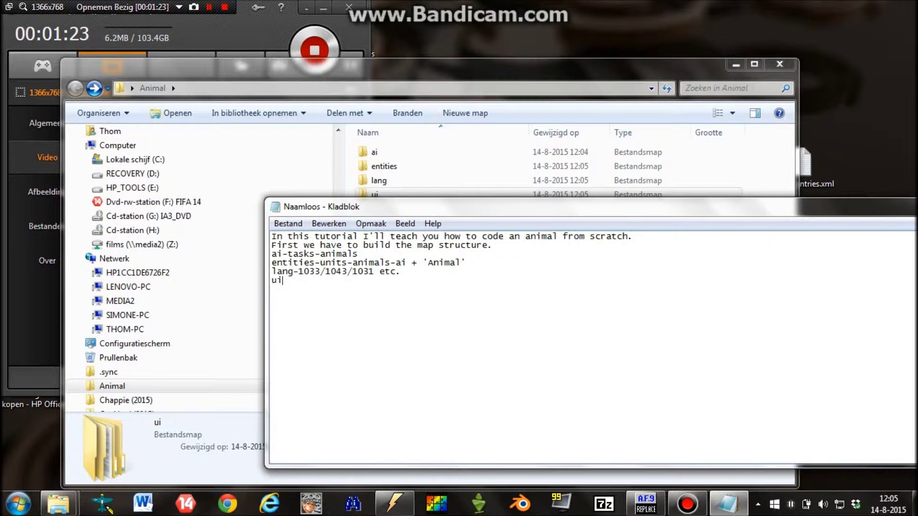
type("zoopedia-ent")
Write the line "these are the most important folders. Sometimes you've to add objects-eggs-ai + Animal_egg in the units folder.".
type("these are the most important folders. ")
type("SOME")
key("BackSpace")
key("BackSpace")
type("m")
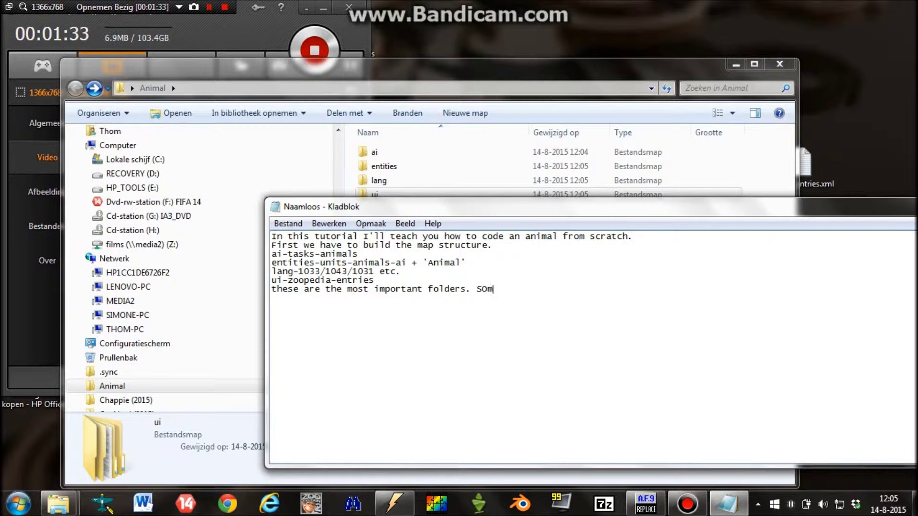
key("BackSpace")
key("BackSpace")
key("BackSpace")
type("Sometime you've to add")
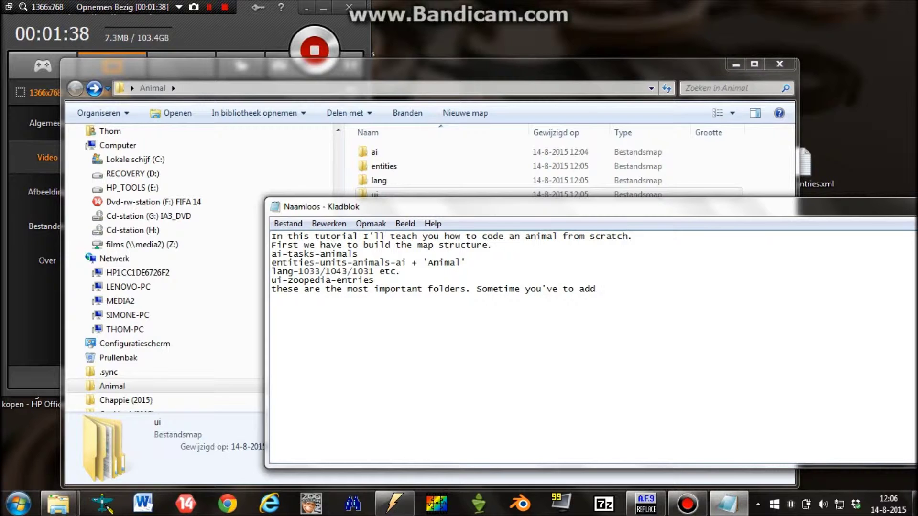
type(" objects-egg-ai + R")
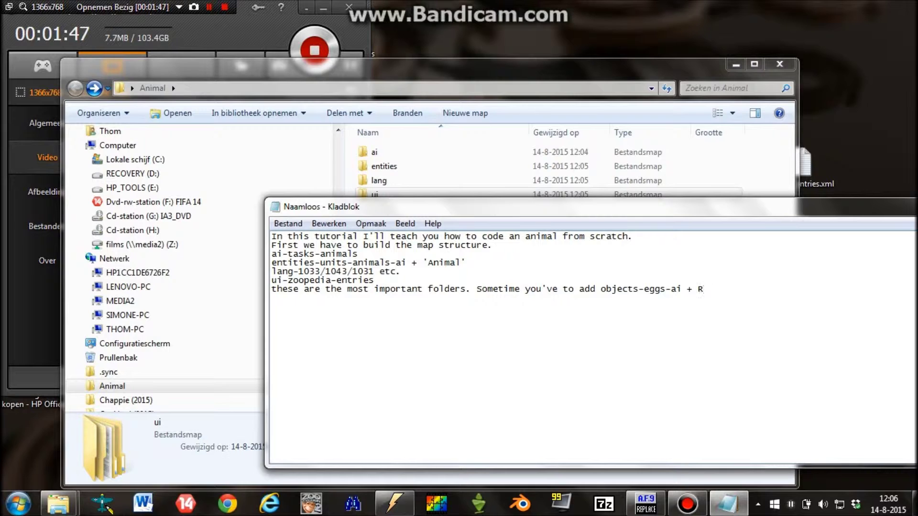
key("BackSpace")
type("Animal_egg in the units folder.")
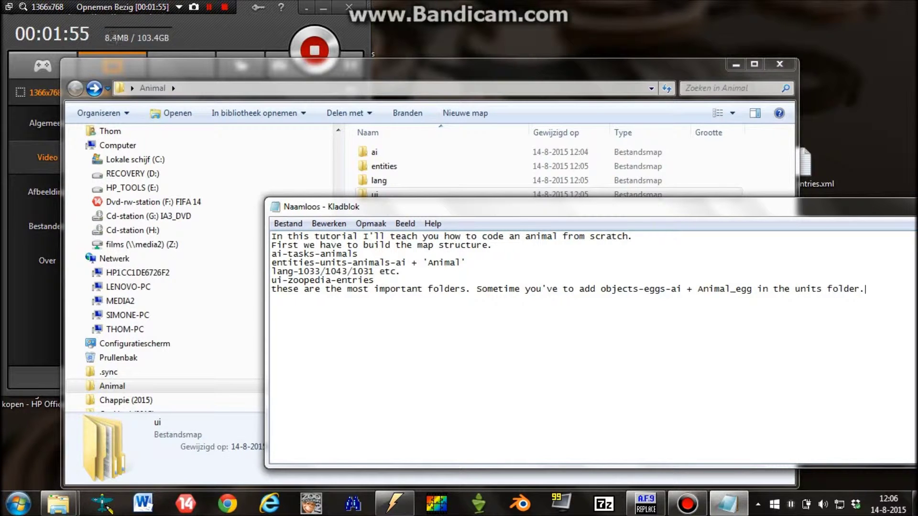
type("s")
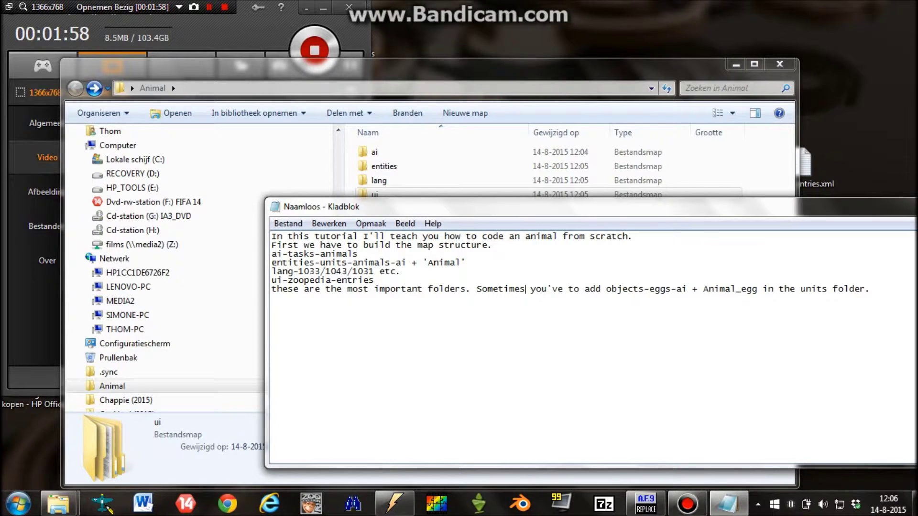
Start a new line with "Now we are gonna collect the files. I'm going to make a Bear in this tutorial.".
left_click(871, 289)
key("Return")
type("Now we are gonna collect the files.")
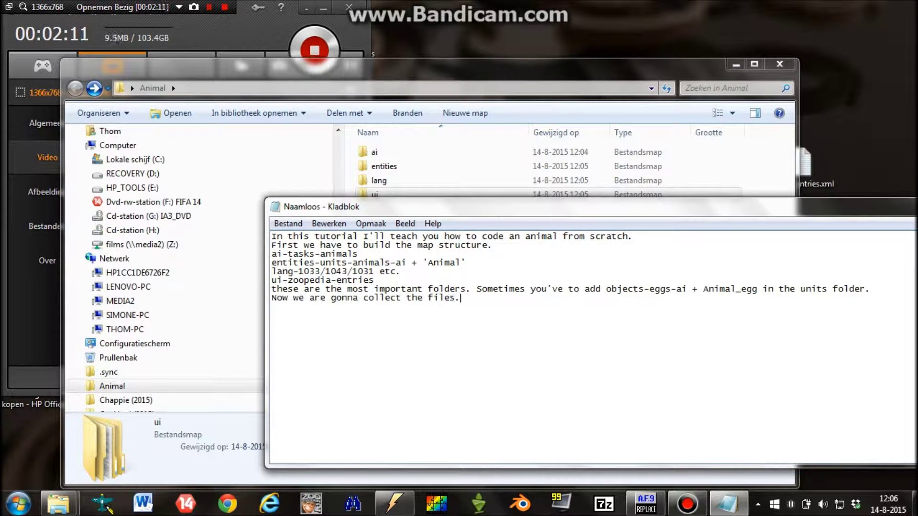
type(" I'm going ")
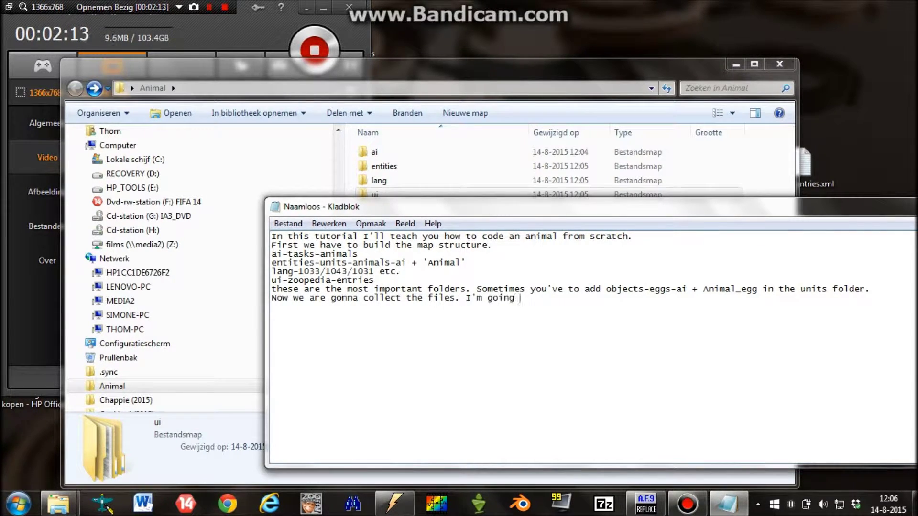
type("to make a Bear in this tutorial. so")
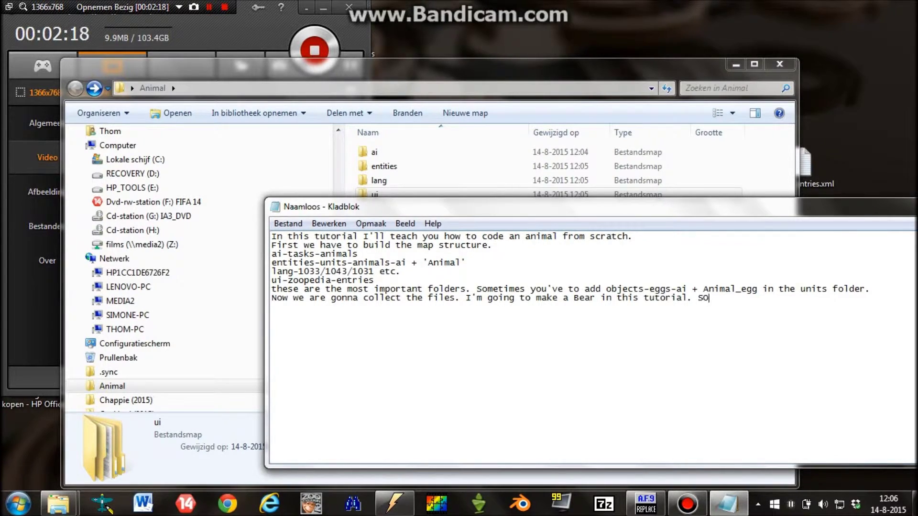
Continue the line with a sentence saying "So I'll collect the files from" the x300_000 archive.
key("BackSpace")
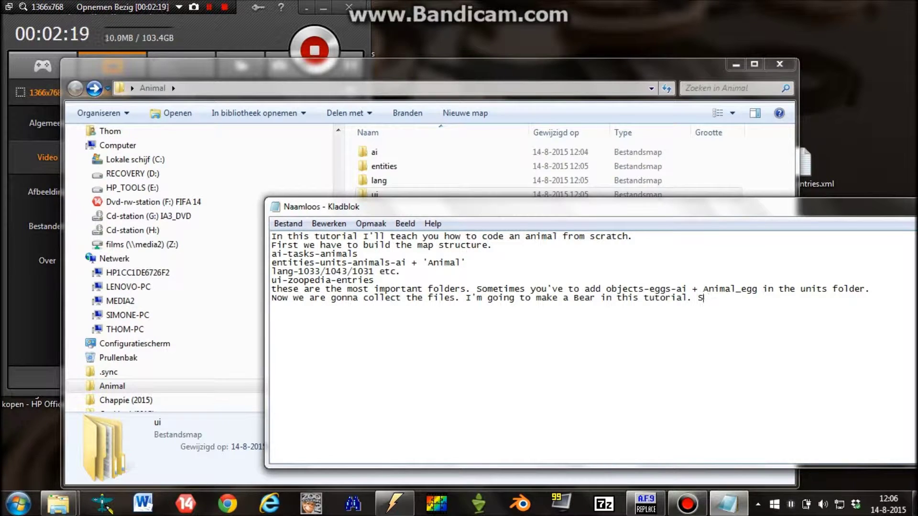
type("o I'll col")
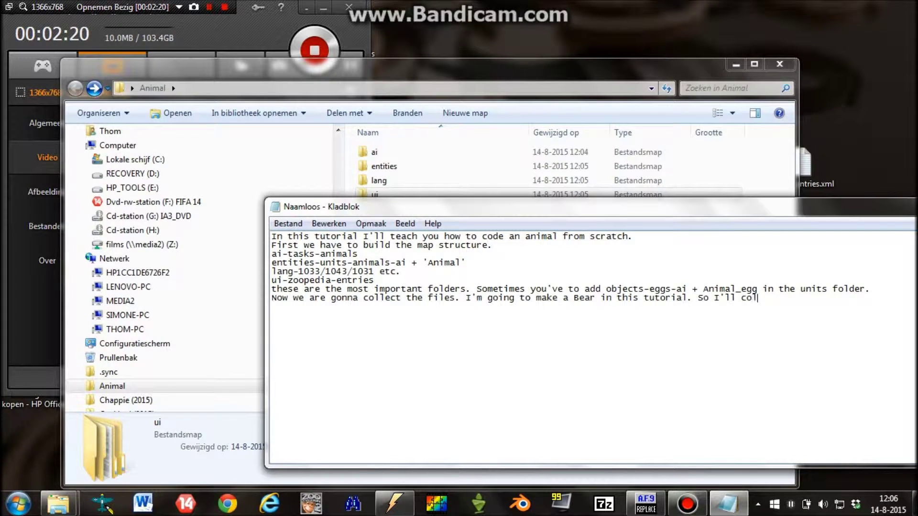
type("lect the files from ")
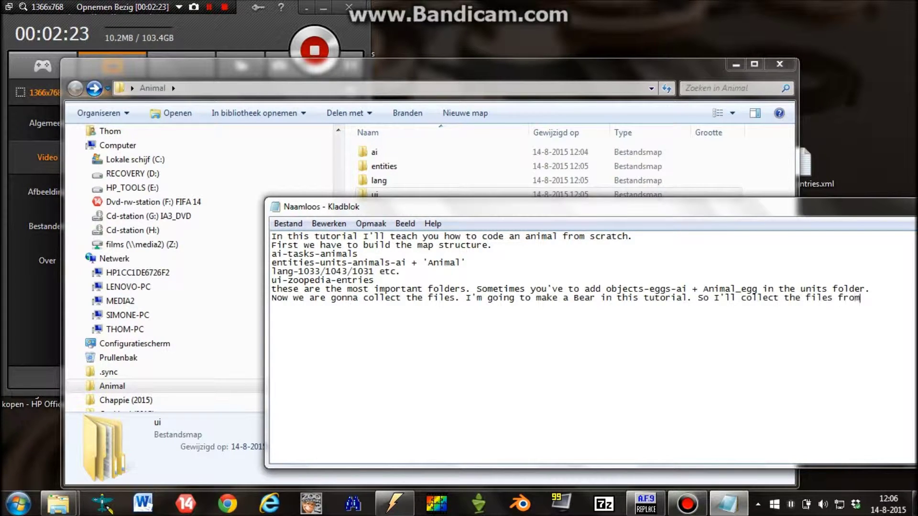
type("x3-")
type("0_000.")
Add the line "bear is in the original .z2f" to the note.
key("Return")
type("bear is in the original z")
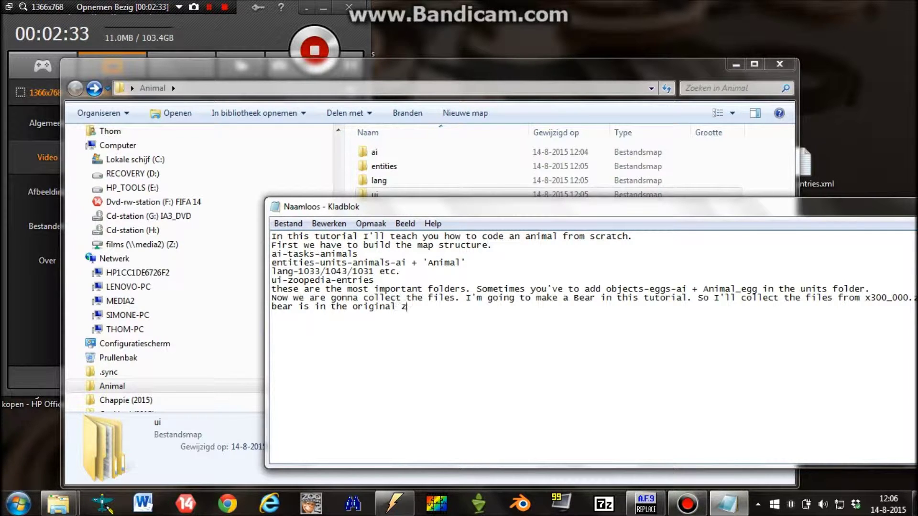
key("BackSpace")
type(".z2f ")
Add the lines "x300_000 = original animals" and "x301_000 = MM + Es + AA" to the note.
type("x300_000")
type(" = original")
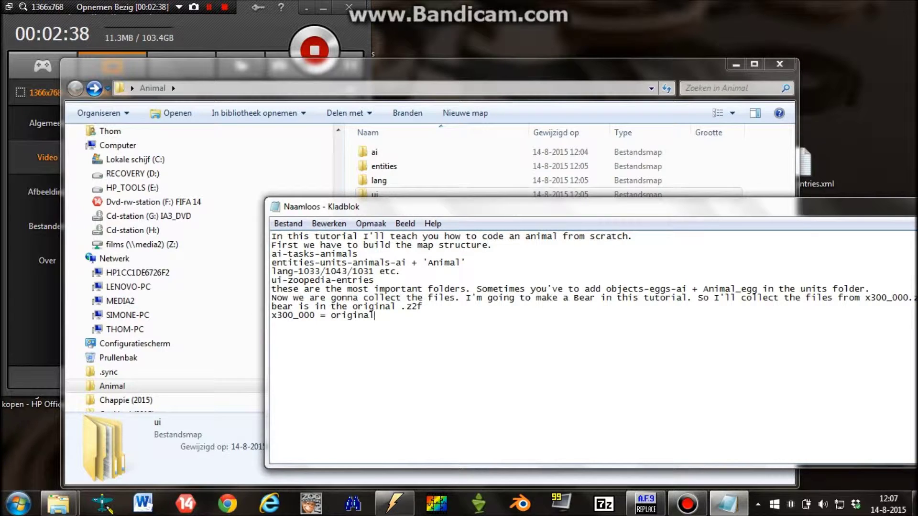
type(" animals")
key("Return")
type("x301_000 = ")
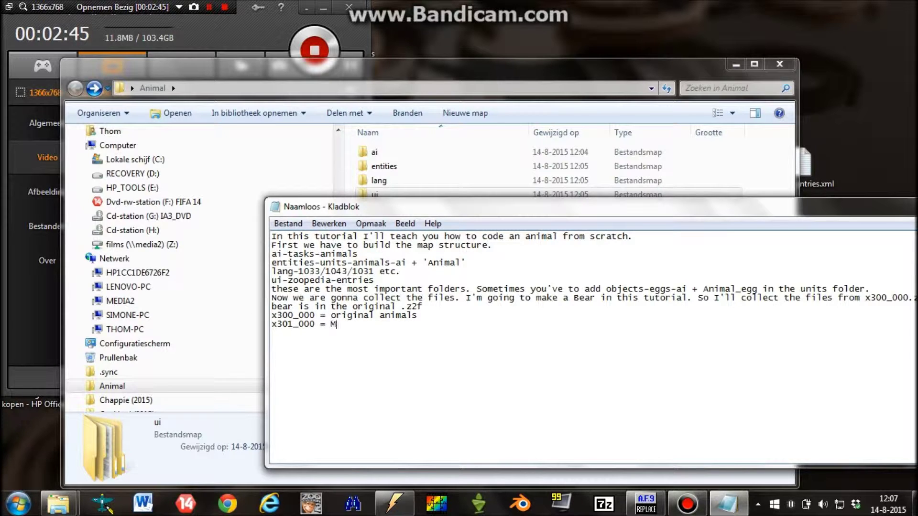
type("MM + Es + AA")
key("Return")
Add the line "x302_000 = EA" to the note.
type("x302)0")
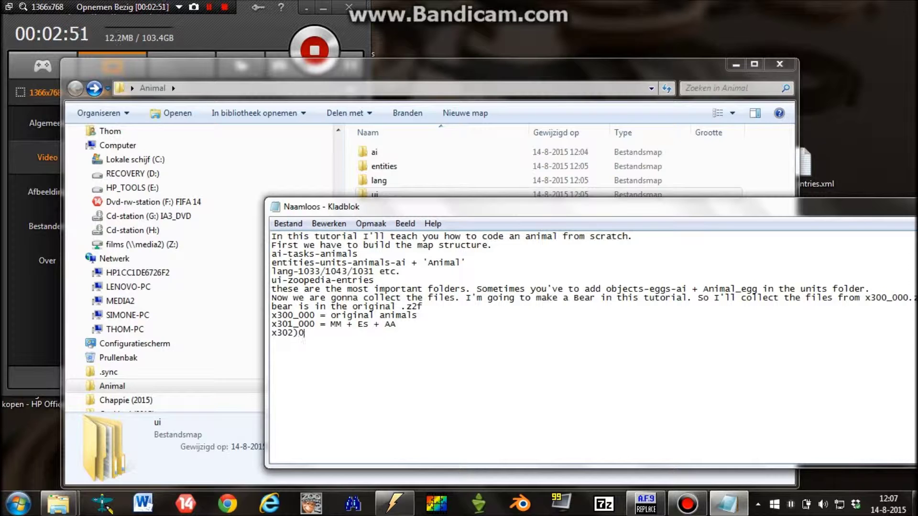
key("BackSpace")
key("BackSpace")
type("_000 = EA")
Open x300_000.z2f from the Zoo Tycoon 2 folder with 7-Zip.
left_click(58, 505)
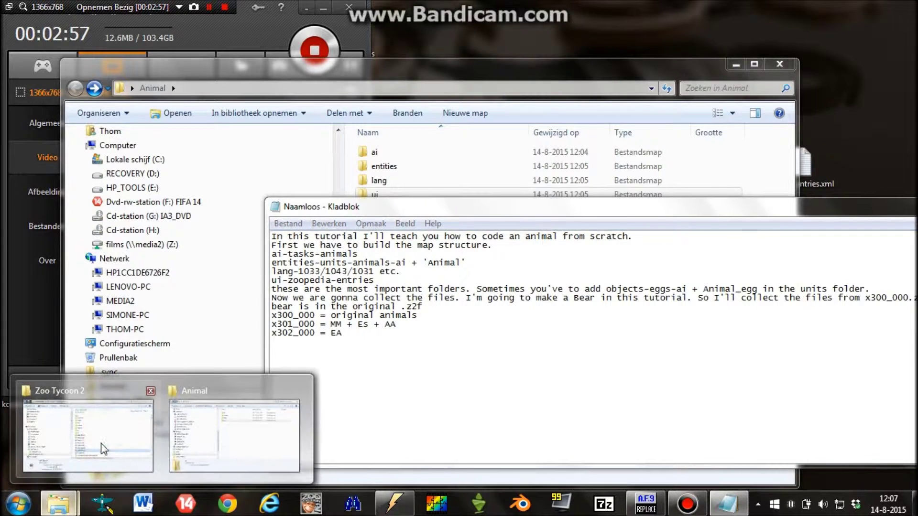
left_click(103, 449)
right_click(328, 306)
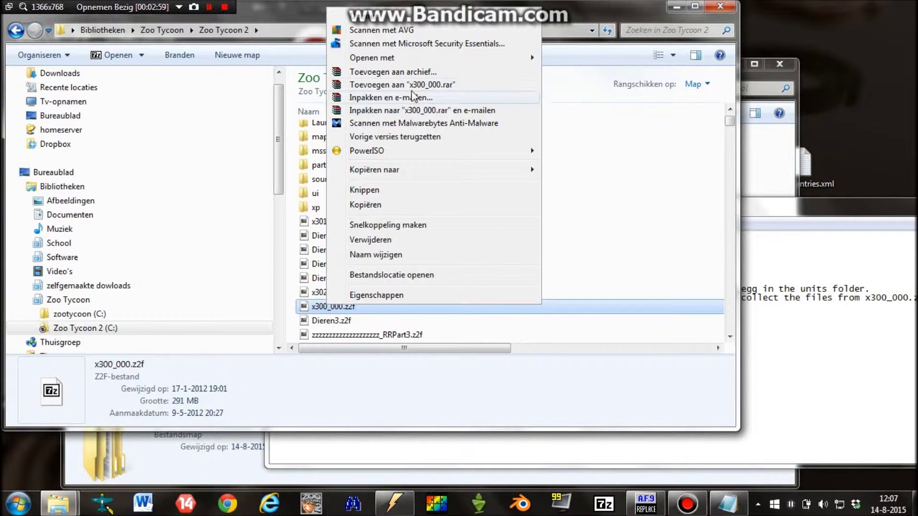
mouse_move(425, 57)
left_click(622, 71)
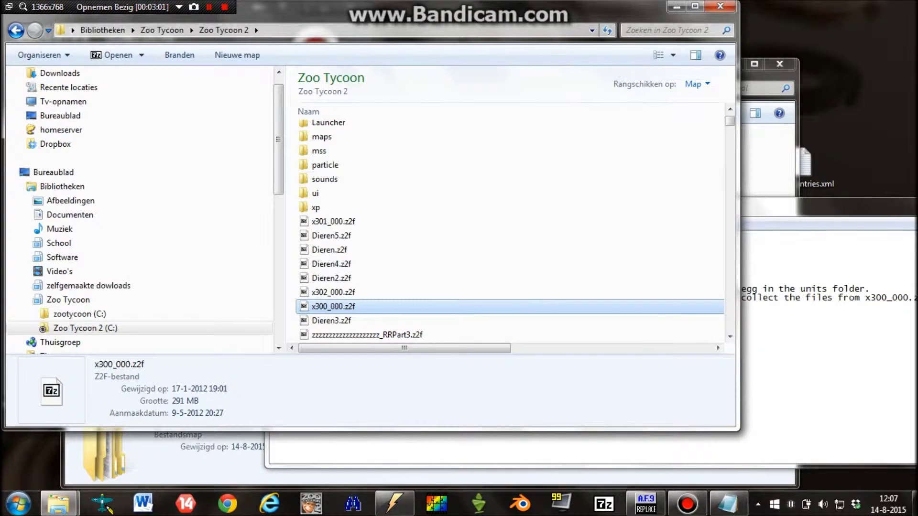
Add the line "Open the .z2f with 7-zip" to the note.
key("alt+Tab")
type("Open the .z")
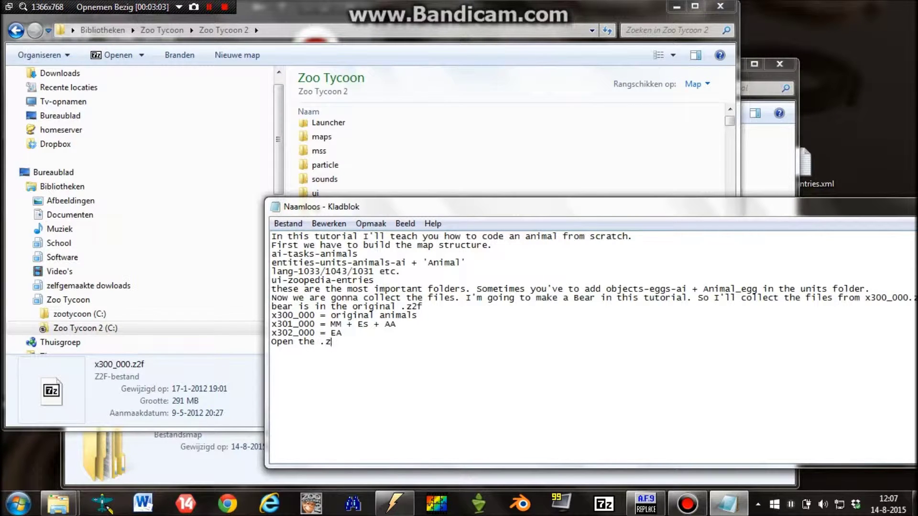
type("2f with 7-zip")
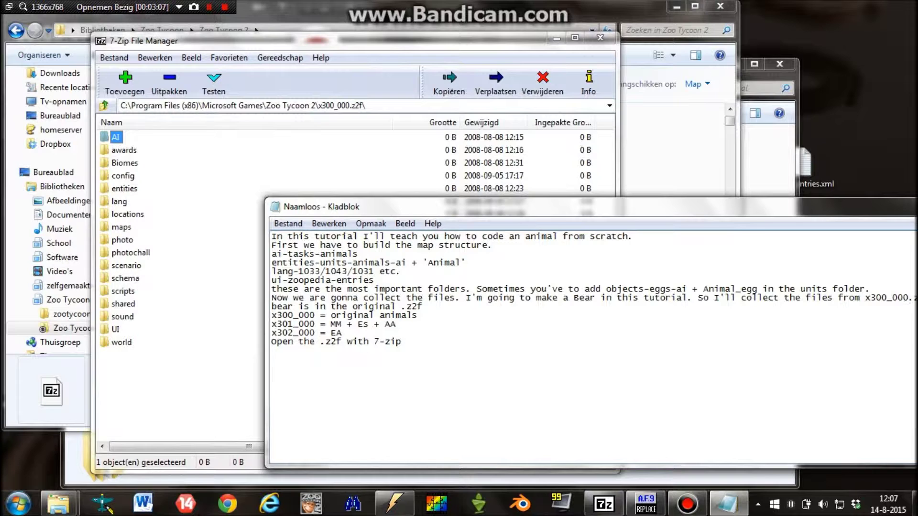
Copy BearGrizzly.beh and BearGrizzly.tsk from the archive's AI\Tasks\animals folder into the Animal project's ai\tasks\animals folder.
key("alt+Tab")
left_click_drag(440, 72, 676, 79)
double_click(627, 143)
double_click(631, 143)
double_click(631, 143)
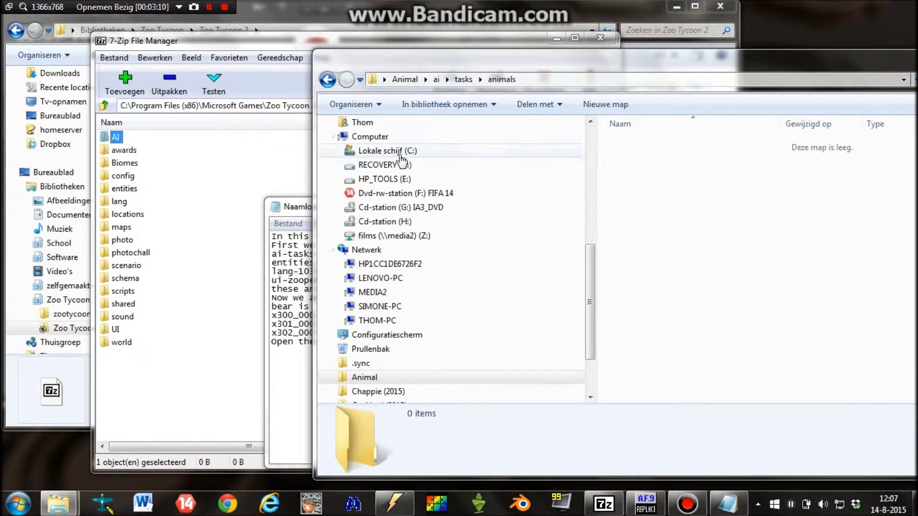
double_click(117, 138)
double_click(117, 138)
double_click(117, 138)
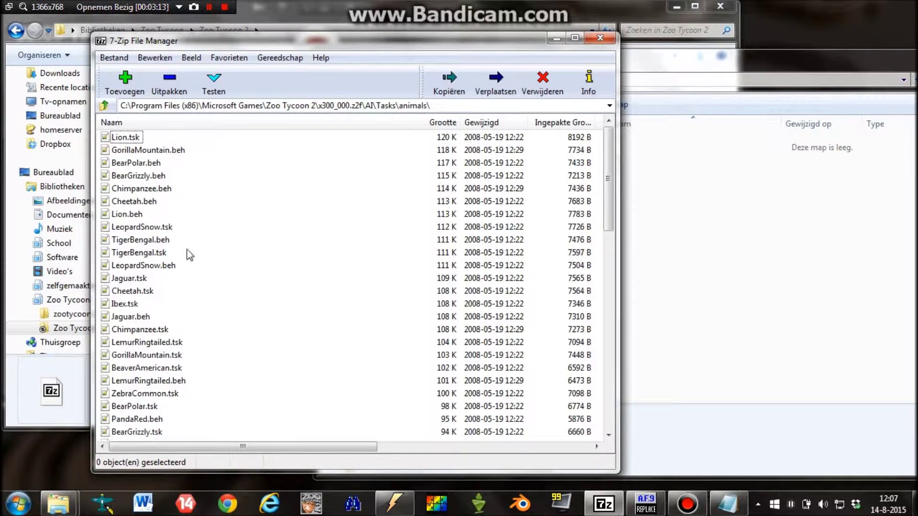
left_click(163, 123)
scroll(189, 191, "up", 8)
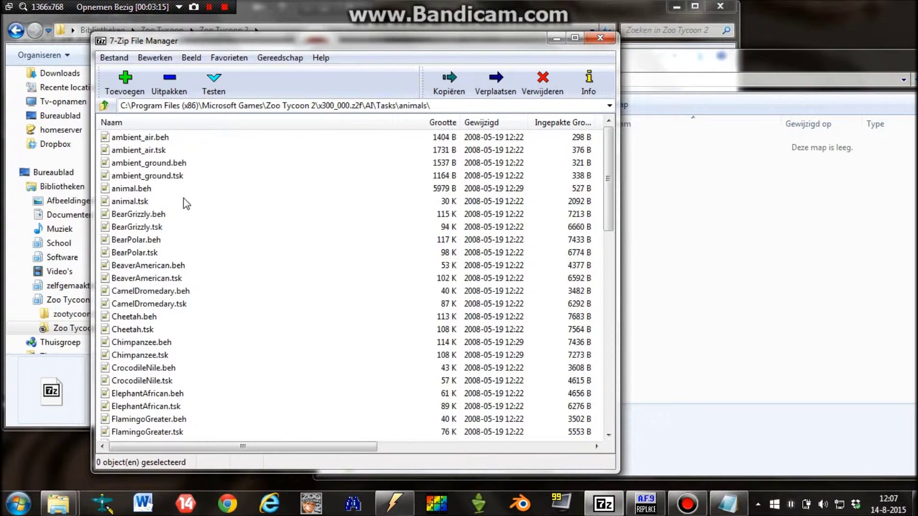
left_click_drag(176, 228, 742, 226)
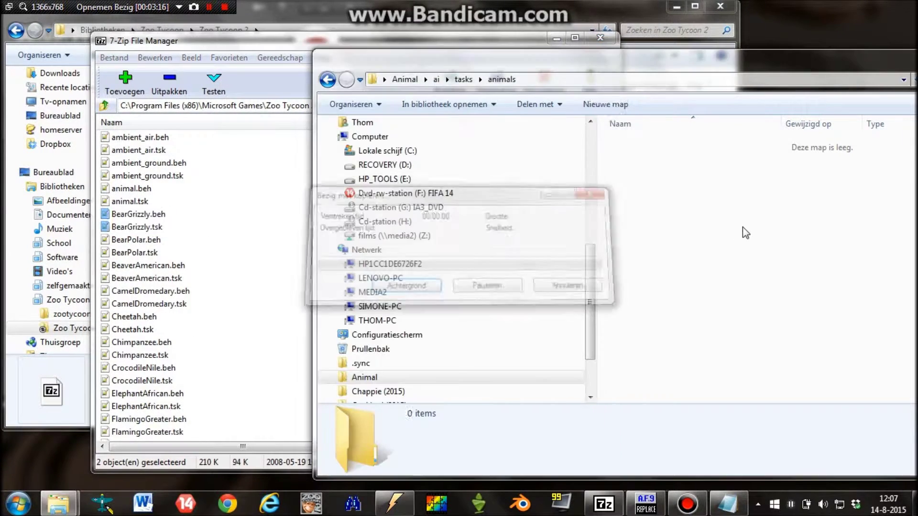
Open the entities\units\animals\ai folder inside the x300_000.z2f archive.
left_click(252, 224)
key("BackSpace")
key("BackSpace")
key("BackSpace")
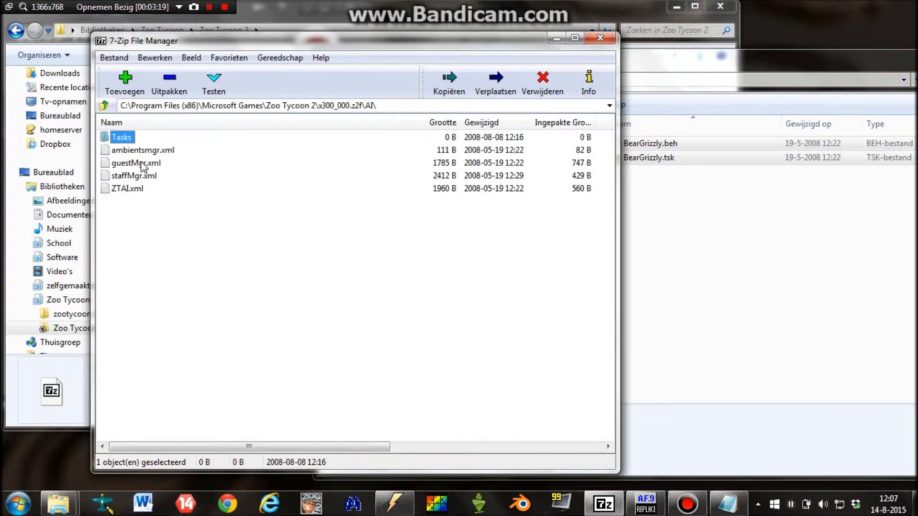
double_click(134, 189)
double_click(120, 164)
double_click(122, 151)
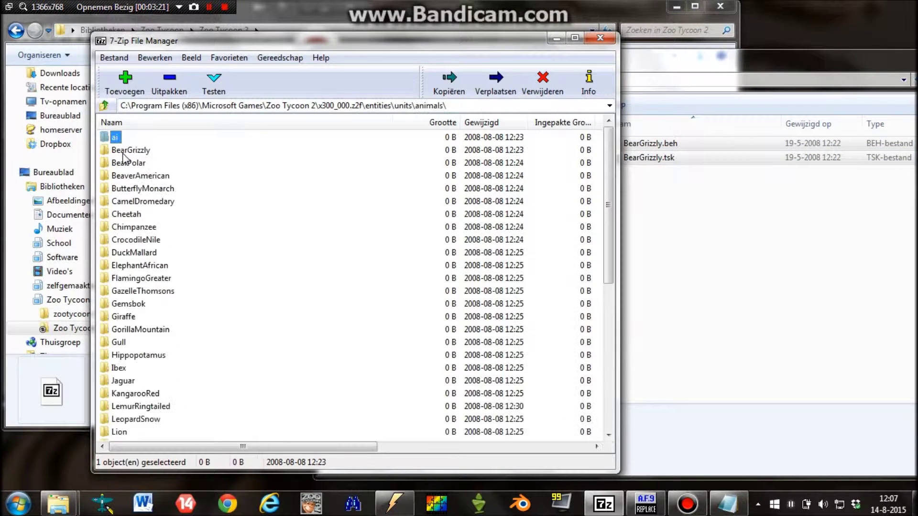
key("Return")
Copy the seven BearGrizzly XML files from the archive into the Animal project's entities\units\animals\ai folder.
left_click(669, 206)
key("BackSpace")
key("BackSpace")
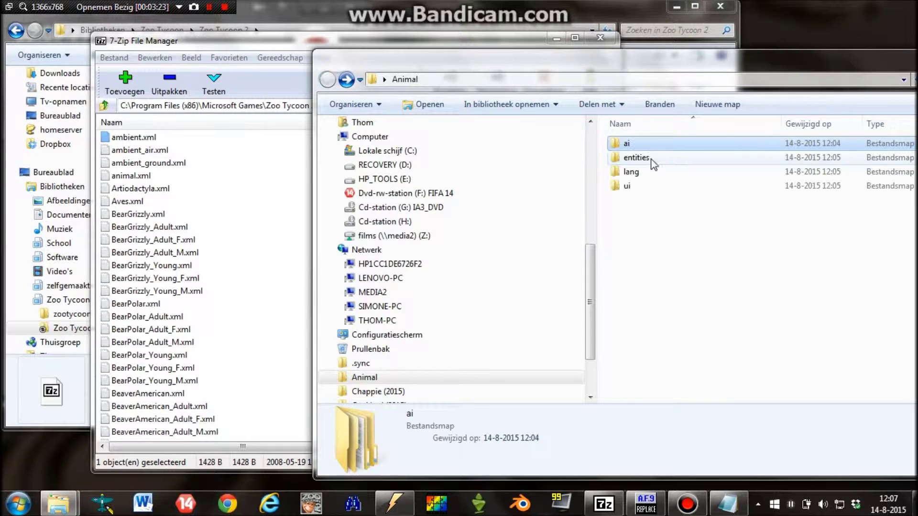
double_click(636, 157)
double_click(647, 146)
double_click(647, 145)
double_click(646, 145)
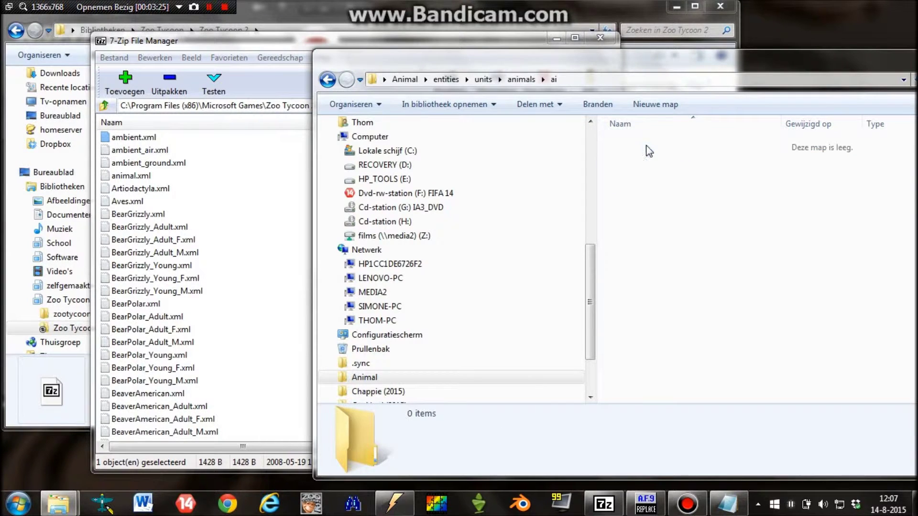
left_click(237, 193)
left_click_drag(233, 300, 742, 216)
Copy everything in the archive's BearGrizzly folder into the project's entities\units\animals\Animal folder.
left_click(664, 248)
key("BackSpace")
left_click(211, 228)
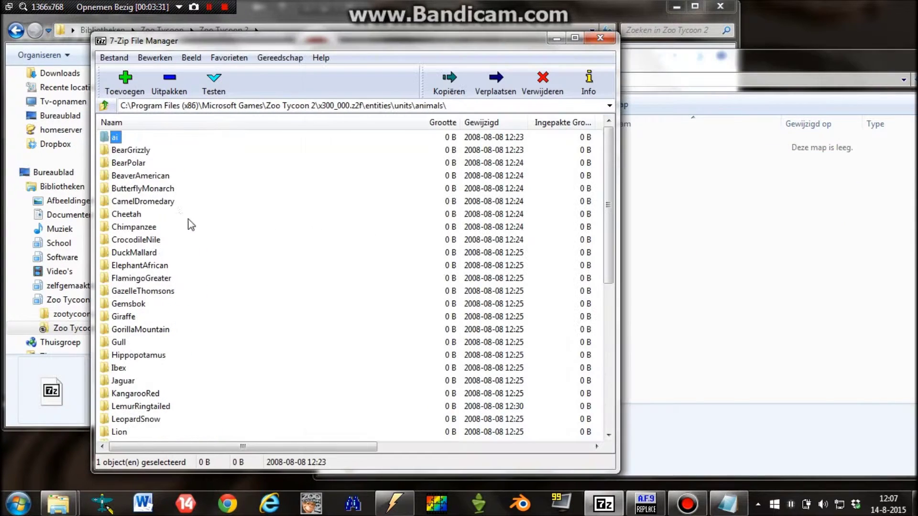
key("Down")
key("Return")
left_click_drag(219, 334, 696, 221)
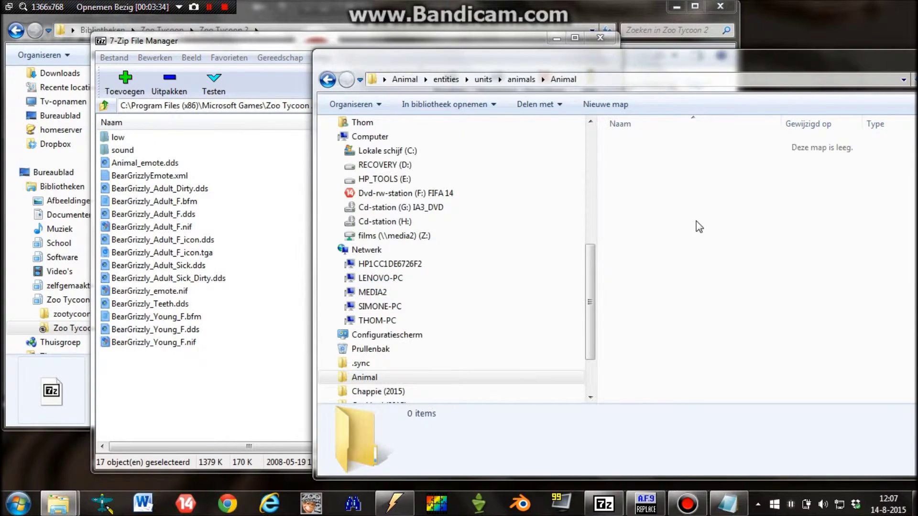
Go back up to the root of the x300_000.z2f archive and close 7-Zip.
left_click(254, 391)
key("BackSpace")
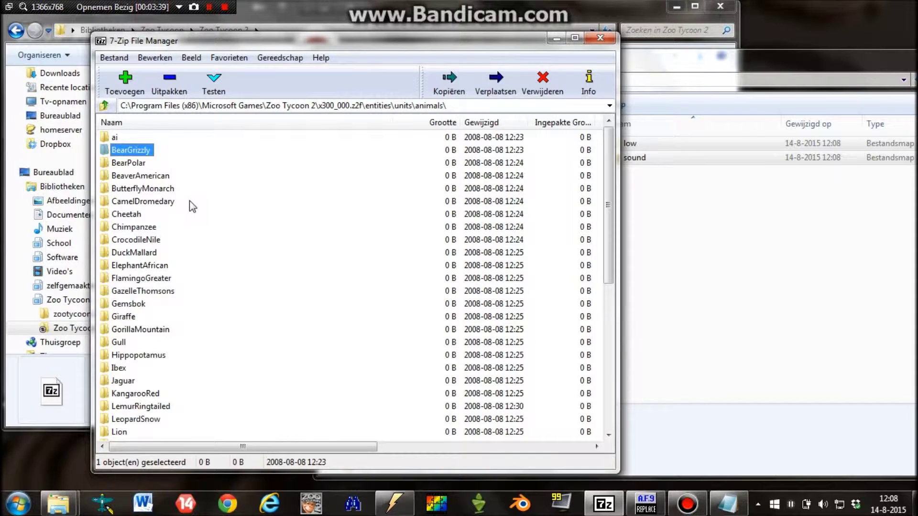
key("BackSpace")
key("BackSpace")
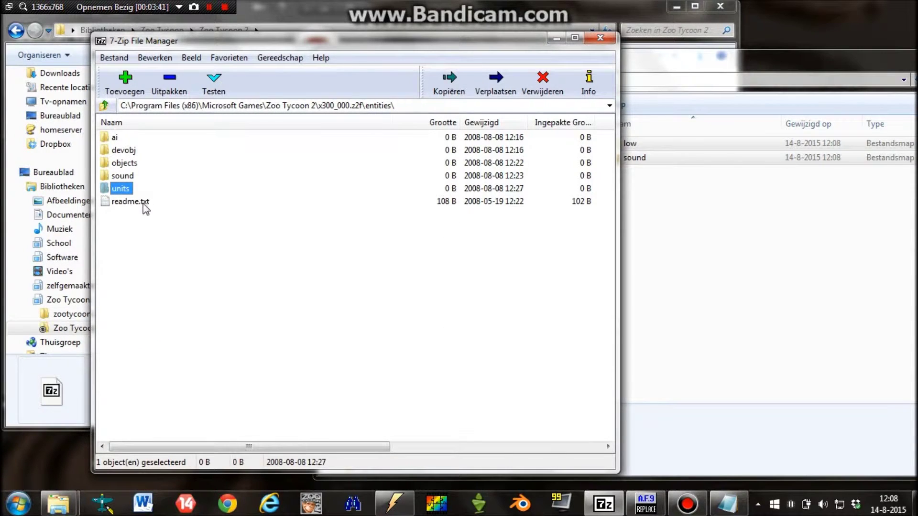
key("BackSpace")
left_click(605, 43)
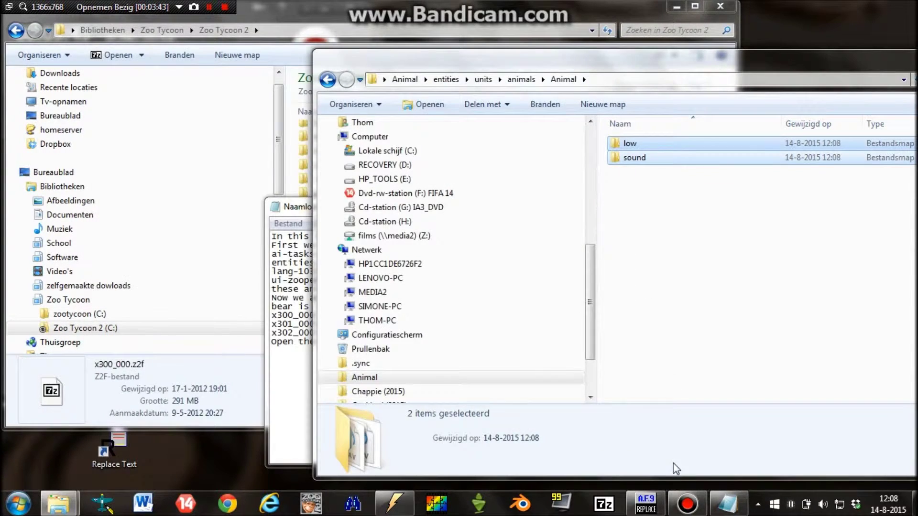
Add the note lines "Now you've collected the files you've to rename them." and "I'll use the codename BearThom in this tutorial.".
left_click(726, 504)
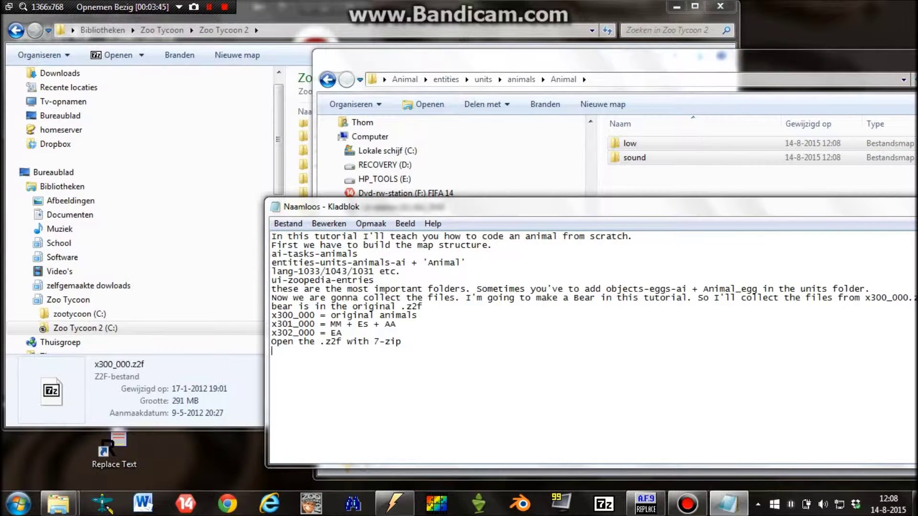
type("Now you've collected the files you've to r")
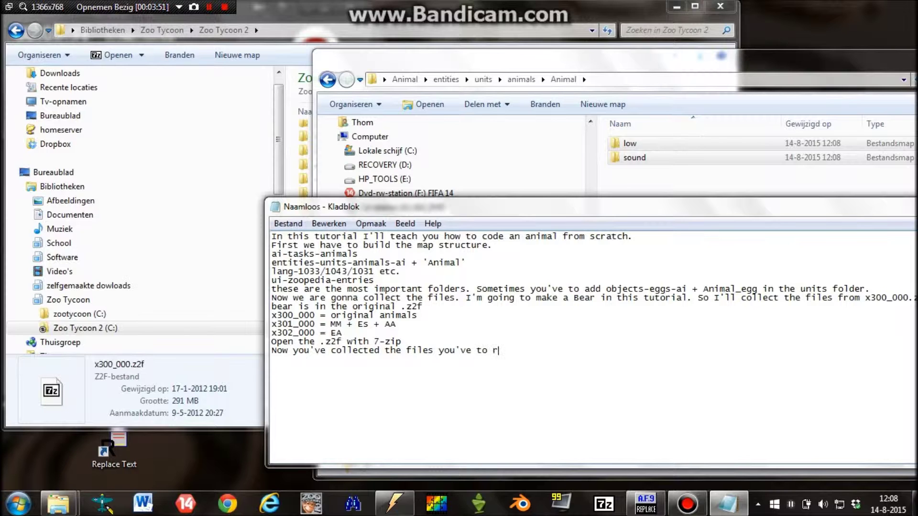
type("ename them.")
left_click_drag(799, 211, 639, 225)
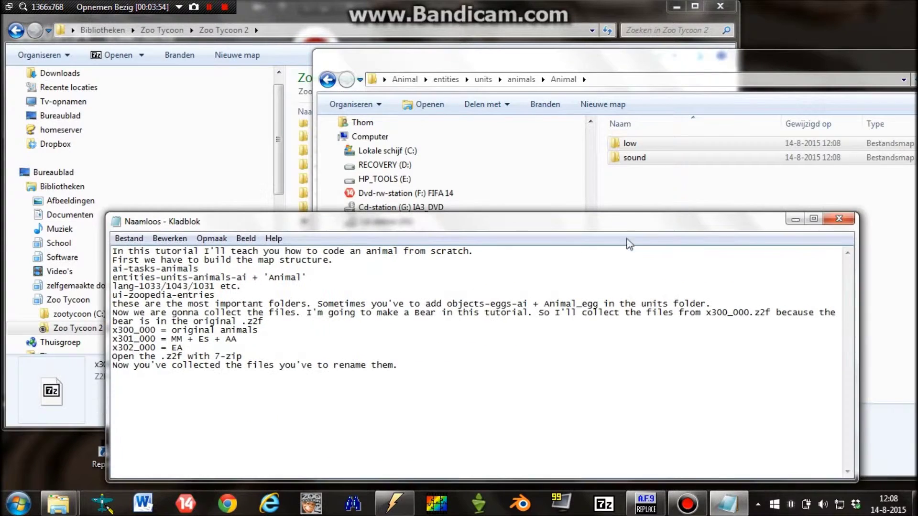
type("I'll use the codename BearThom in this tutorial.")
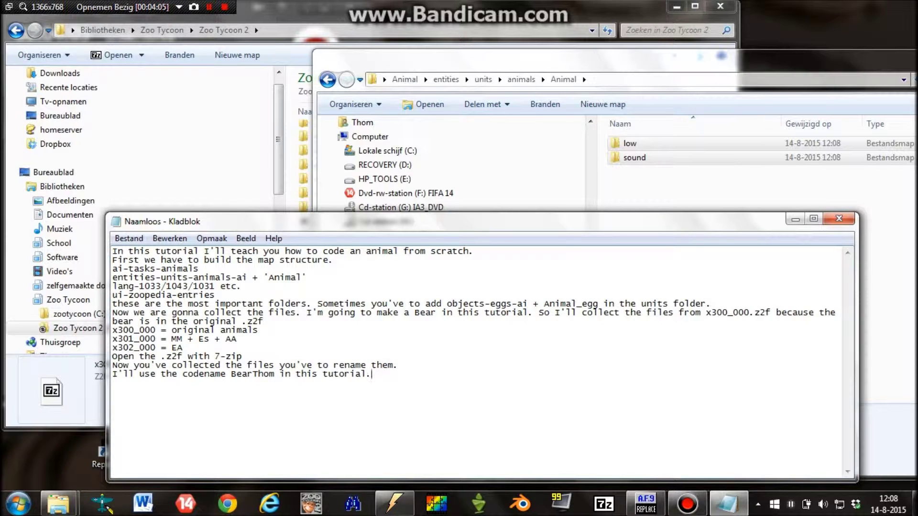
Rename the Animal subfolder inside entities\units\animals as BearThom.
left_click_drag(770, 65, 523, 65)
left_click(546, 202)
key("BackSpace")
double_click(421, 162)
key("BackSpace")
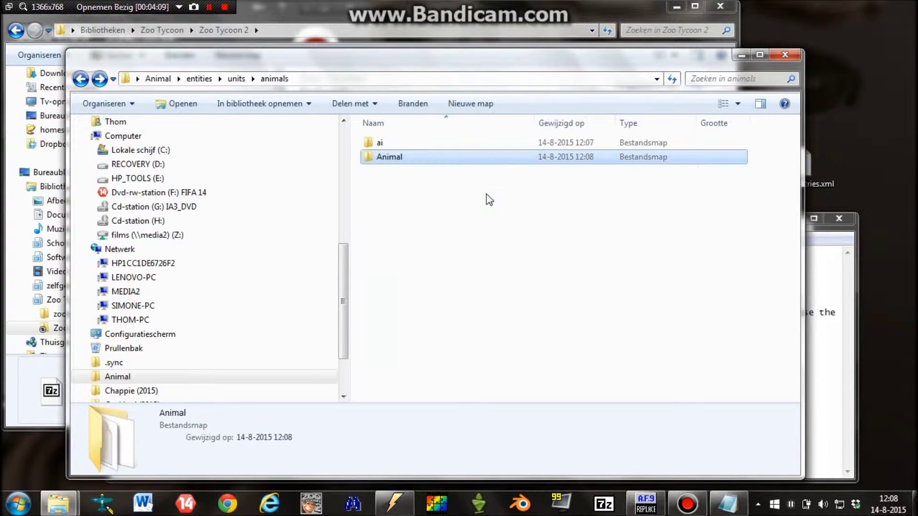
key("F2")
type("BearT")
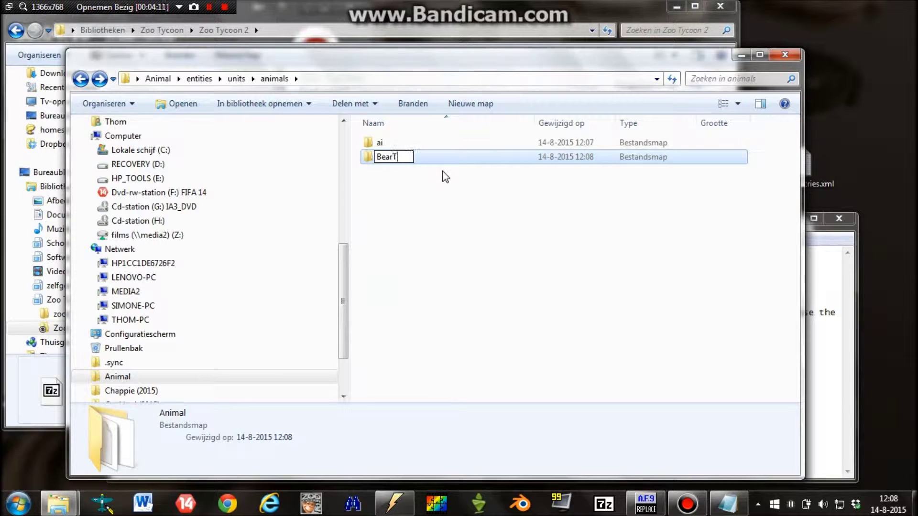
type("hom")
key("Return")
Search the top-level Animal folder for "Bear" and look at the contents of the BearThom folder.
key("BackSpace")
key("BackSpace")
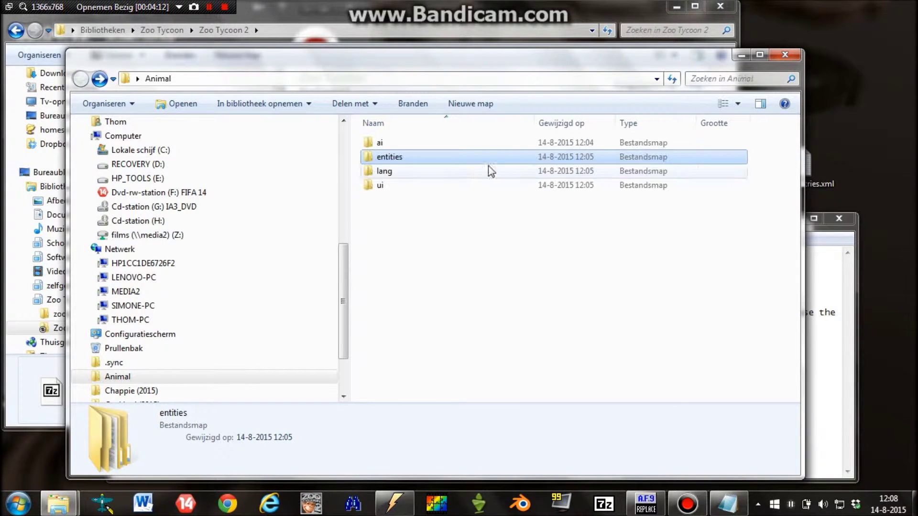
left_click(723, 84)
type("Bear")
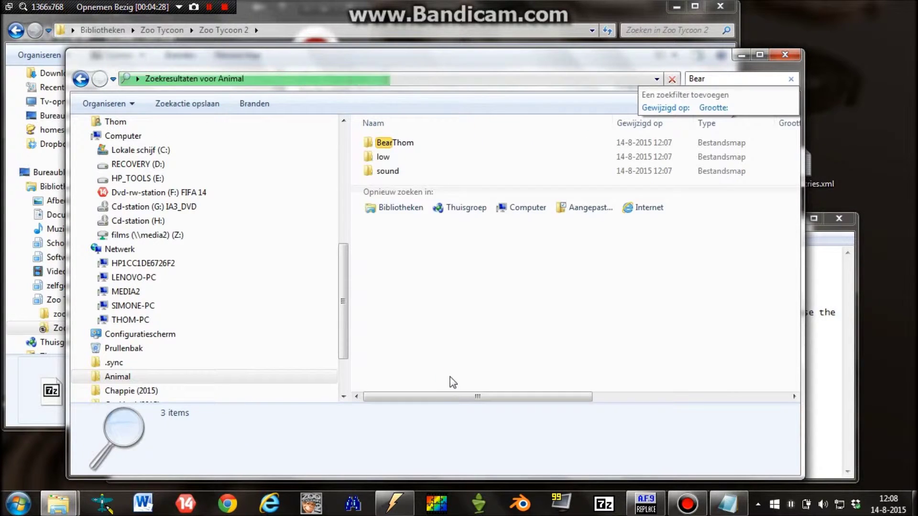
left_click(434, 143)
double_click(435, 143)
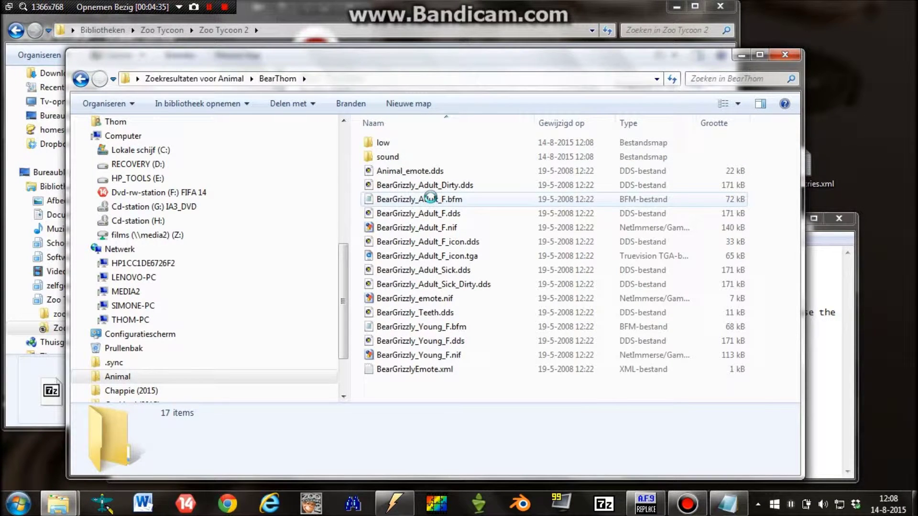
key("BackSpace")
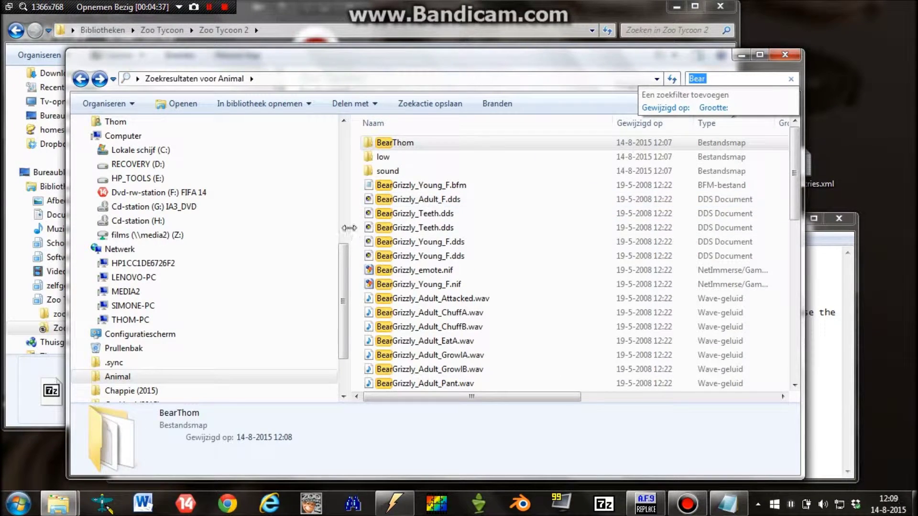
scroll(363, 234, "down", 10)
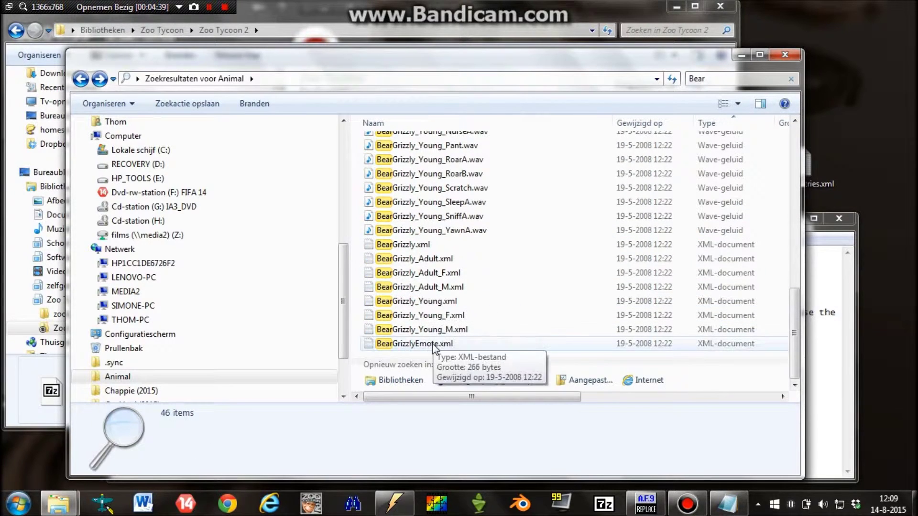
left_click(389, 338)
scroll(387, 245, "up", 3)
scroll(411, 297, "down", 4)
left_click(457, 245, "shift")
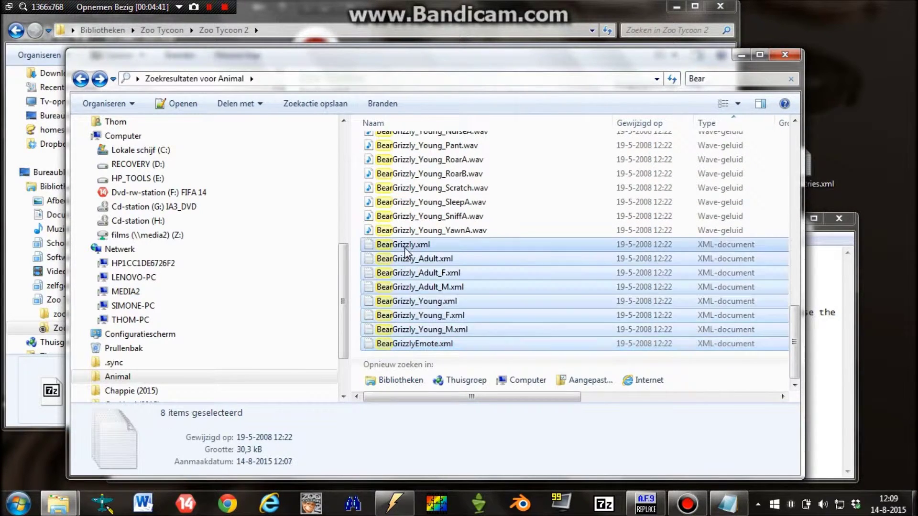
scroll(460, 246, "up", 8)
left_click(411, 213, "ctrl")
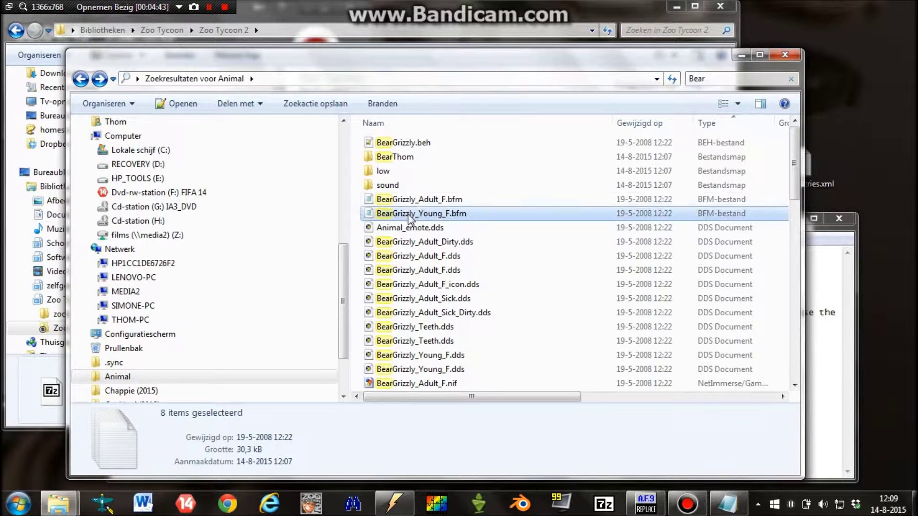
left_click(402, 215, "ctrl")
left_click(403, 143, "ctrl")
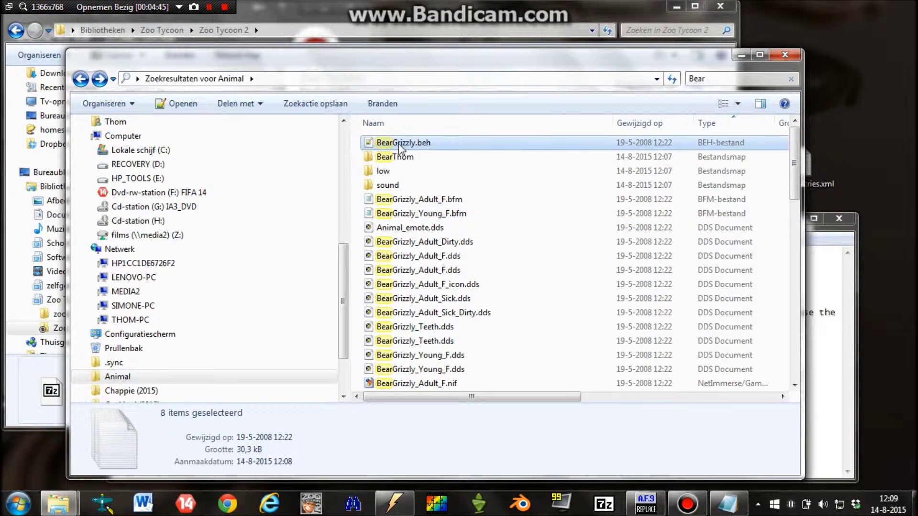
Select all the "Bear" search results and load them into Flash Renamer.
key("ctrl+a")
scroll(456, 245, "down", 8)
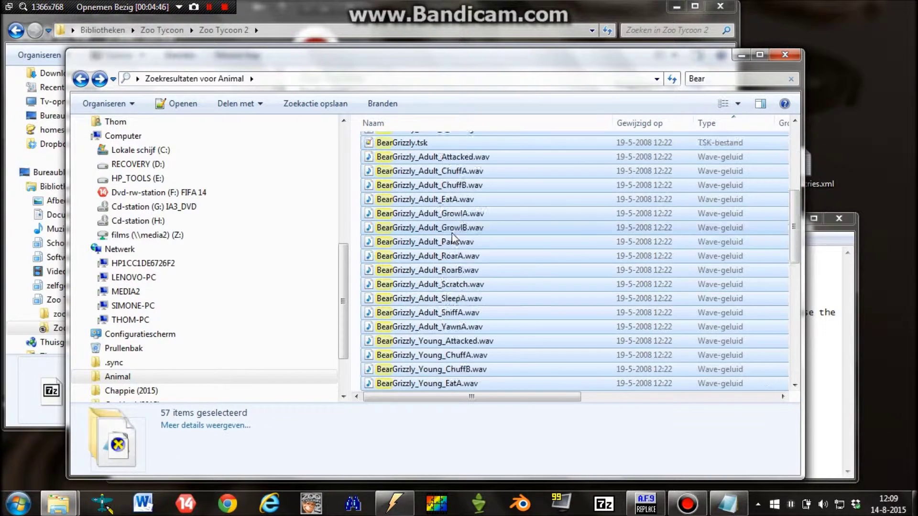
left_click(394, 503)
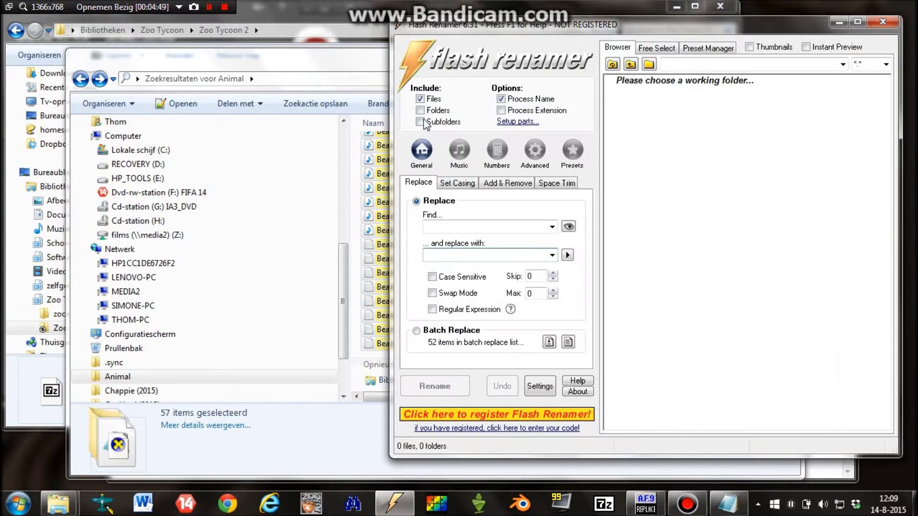
mouse_move(372, 213)
left_mouse_down()
mouse_move(651, 211)
mouse_move(646, 215)
left_mouse_up()
Batch rename the loaded files, replacing "BearGrizzly" with "BearThom" in their names.
left_click(485, 226)
type("BearGrizzly")
left_click(486, 255)
type("Be")
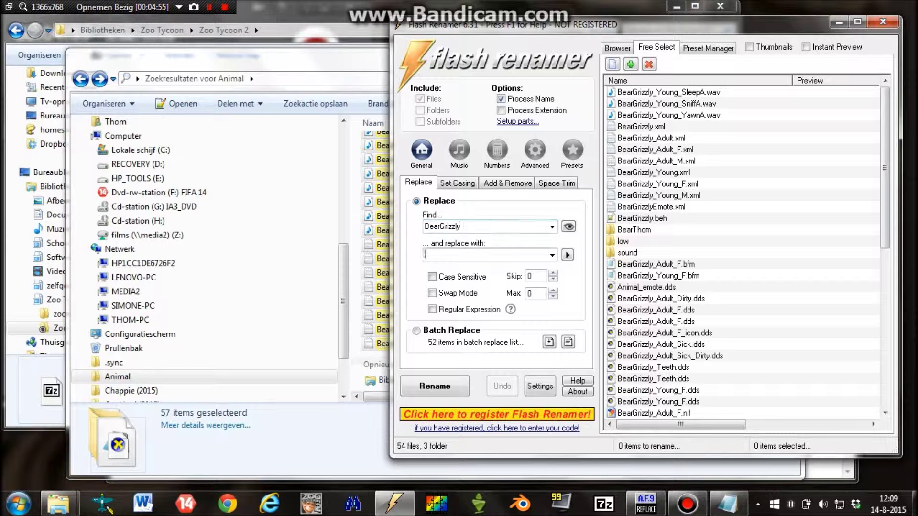
type("arThom")
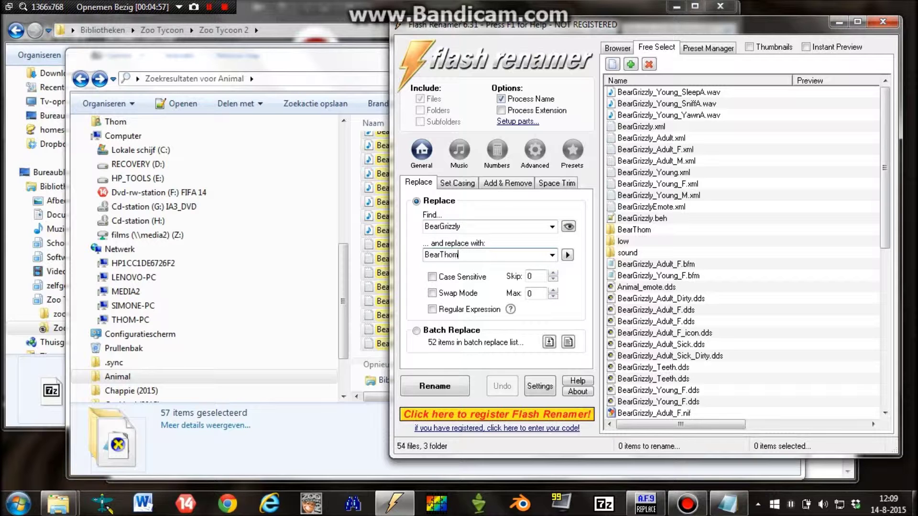
left_click(452, 383)
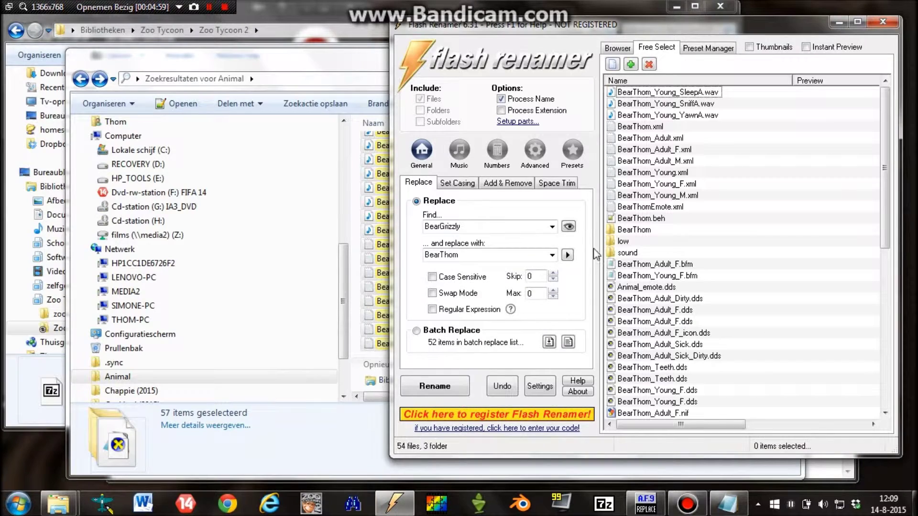
Add the note lines "I use Flash Renamer 6.31 to rename all the files." and "Now we have to change the codename inside the files.".
left_click_drag(330, 69, 435, 56)
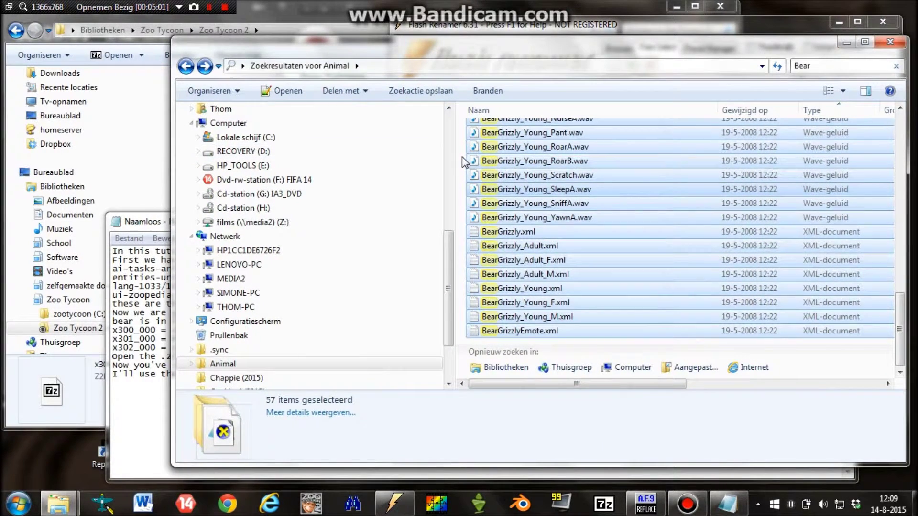
left_click(140, 374)
type("I use Flash Renamer 6")
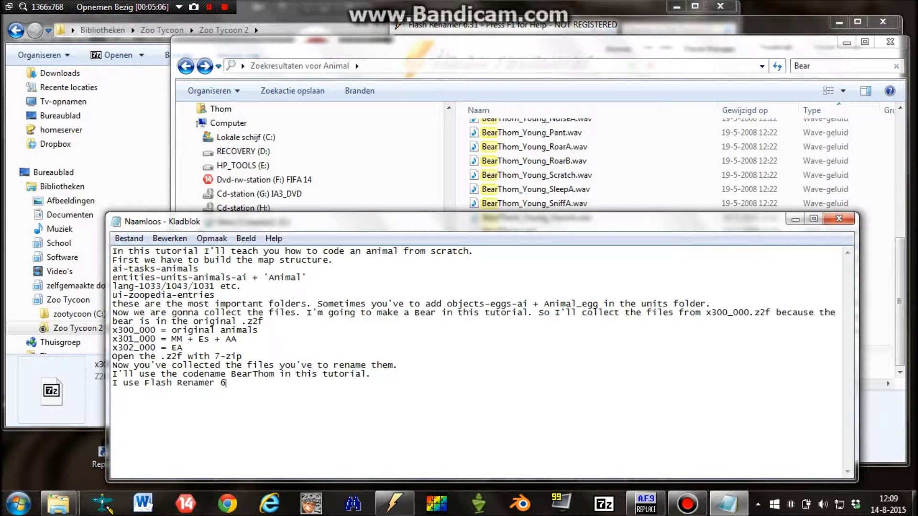
type(".31 to rename all the files. ")
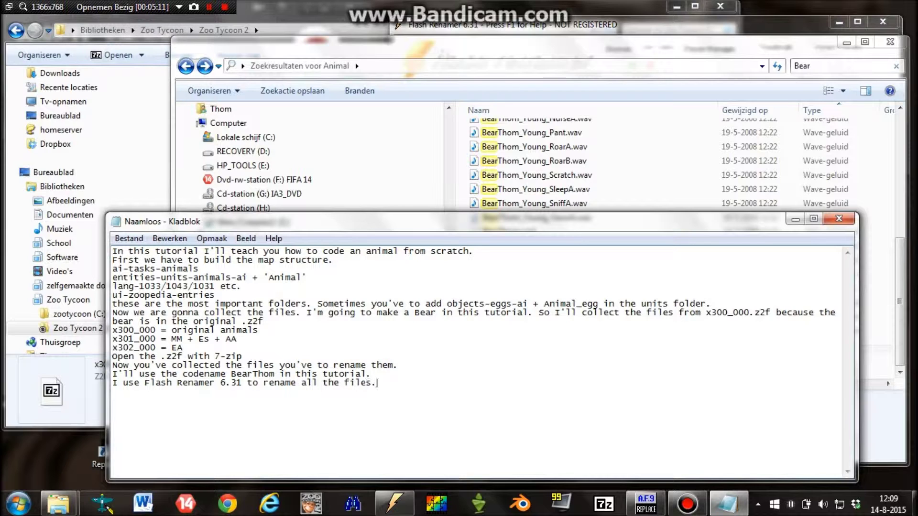
type("Now we have to change the codename inside the files.")
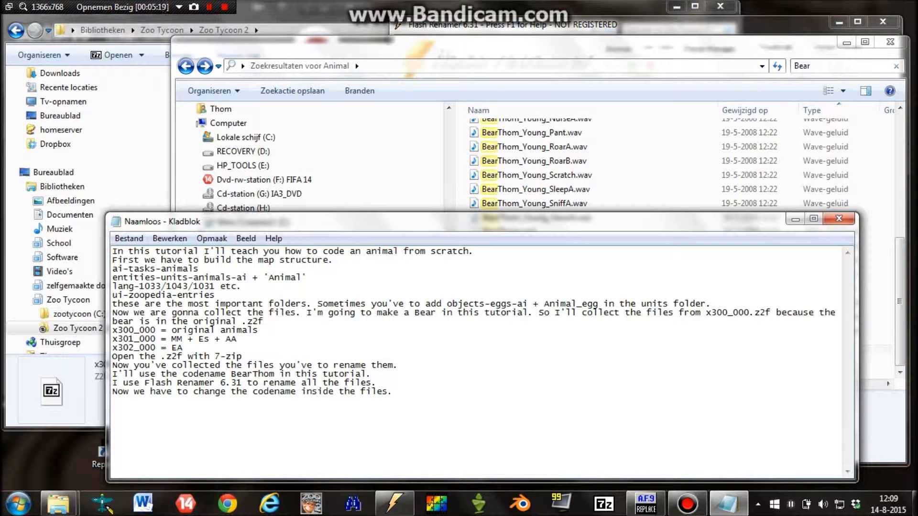
Load the eight BearThom XML files plus BearThom.beh and BearThom.tsk from the search results into A.F.9 Replace some bytes.
left_click(646, 504)
left_click_drag(635, 54, 652, 54)
left_click(531, 332)
left_click(552, 237, "shift")
scroll(552, 236, "up", 6)
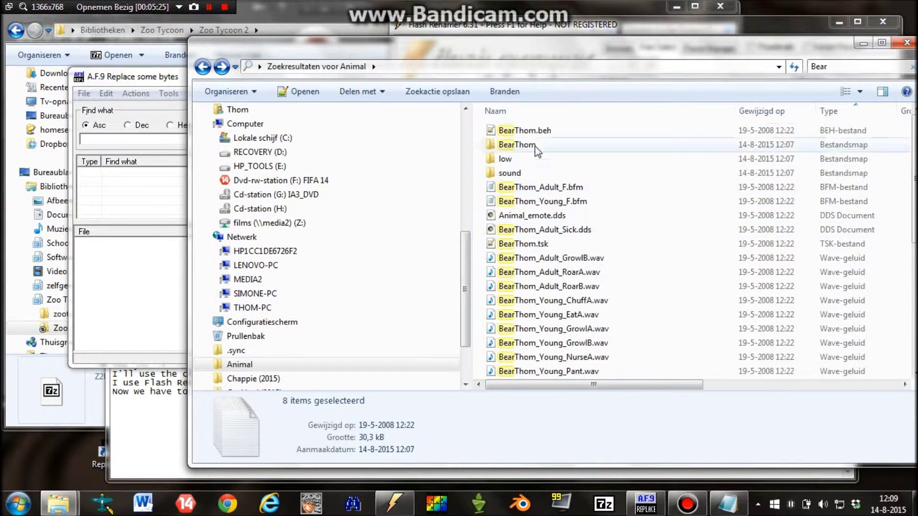
left_click(536, 131, "ctrl")
left_click(547, 243, "ctrl")
scroll(581, 268, "down", 6)
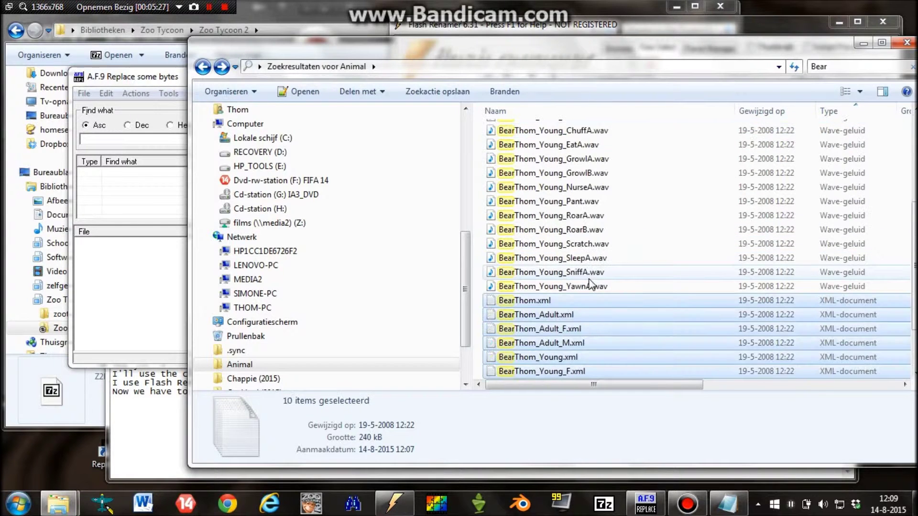
left_click_drag(591, 285, 148, 277)
Add a replacement rule from "BearGrizzly" to "BearThom" and try to run it on the loaded files.
left_click_drag(170, 82, 352, 107)
left_click(225, 162)
type("BearGrizzly")
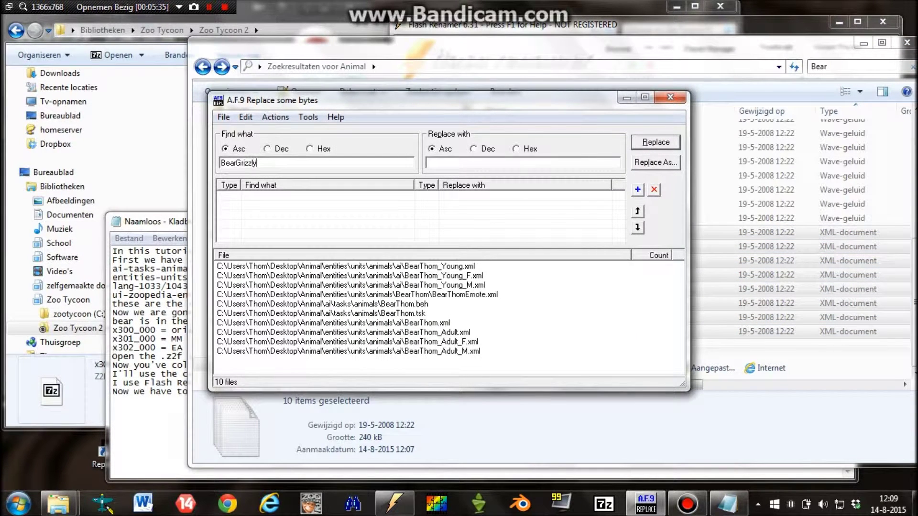
type("BearThom")
left_click(637, 189)
left_click(655, 143)
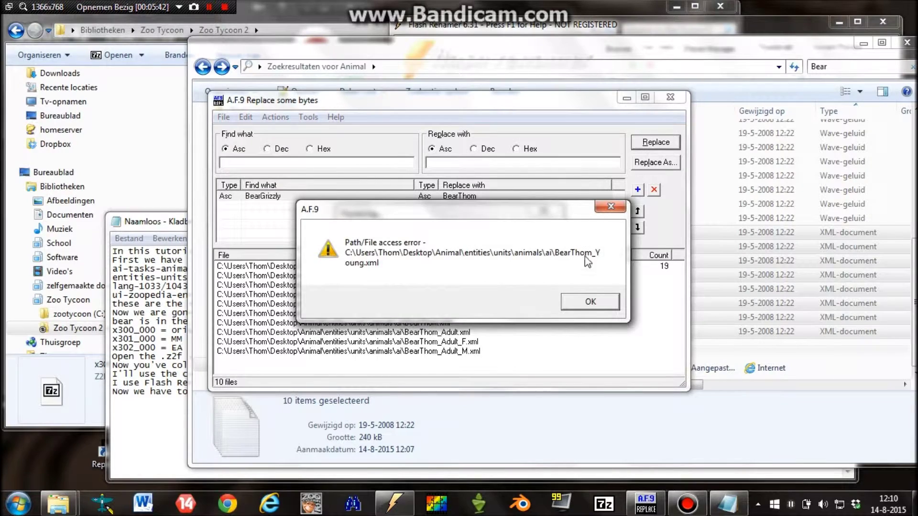
left_click(595, 304)
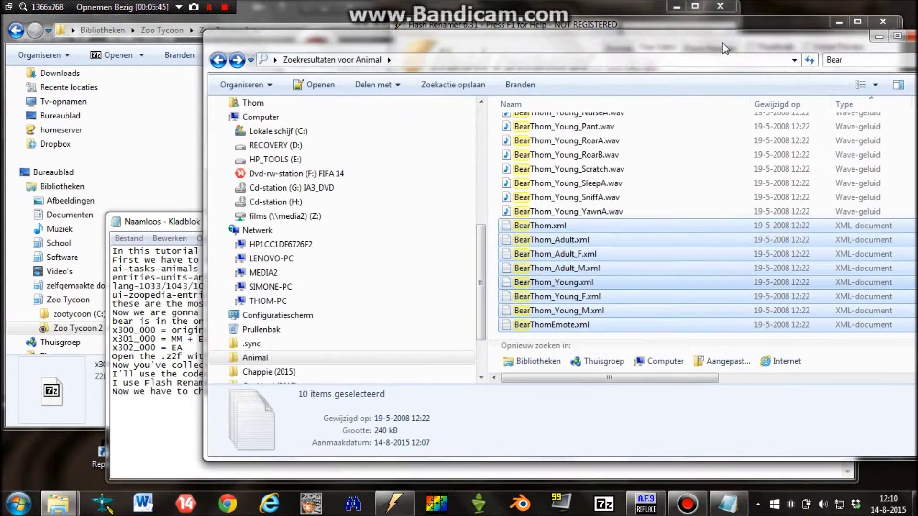
Clear the read-only attribute of the ten selected BearThom files and rerun the BearGrizzly to BearThom replacement in A.F.9.
left_click_drag(706, 48, 720, 42)
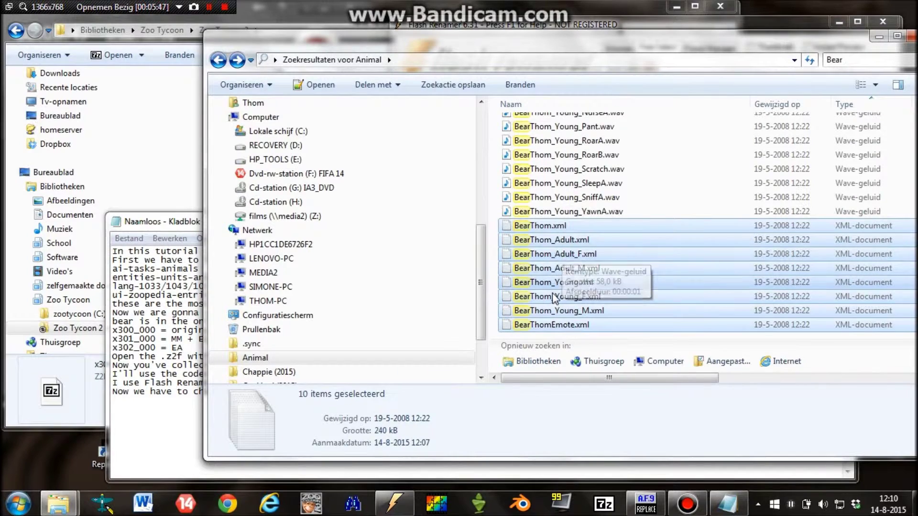
right_click(555, 291)
left_click(603, 284)
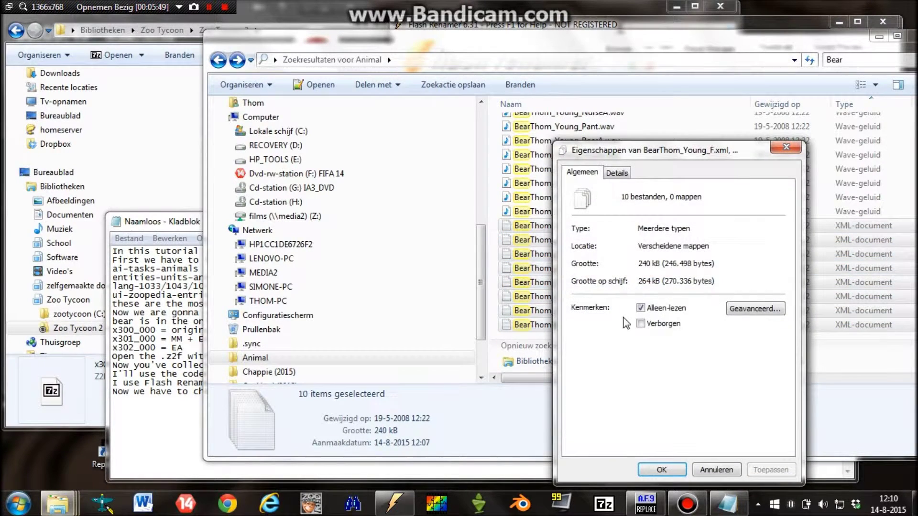
left_click(661, 470)
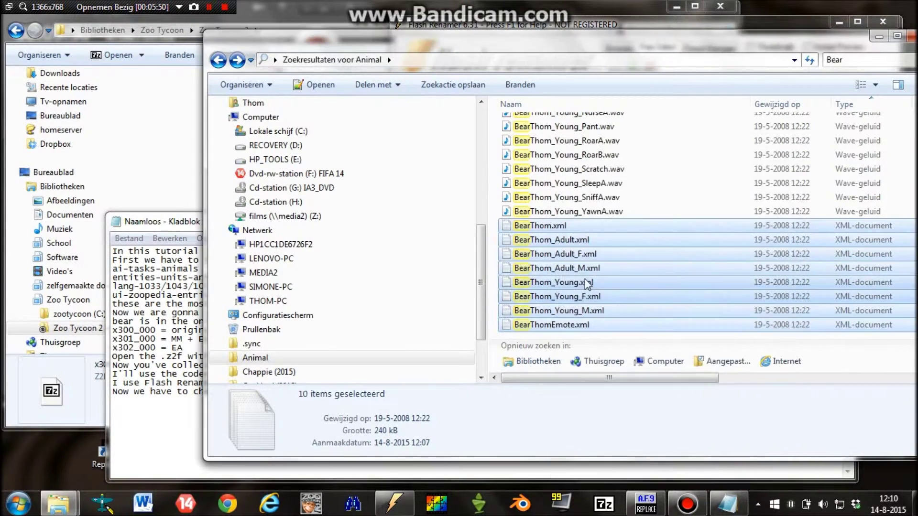
left_click(645, 504)
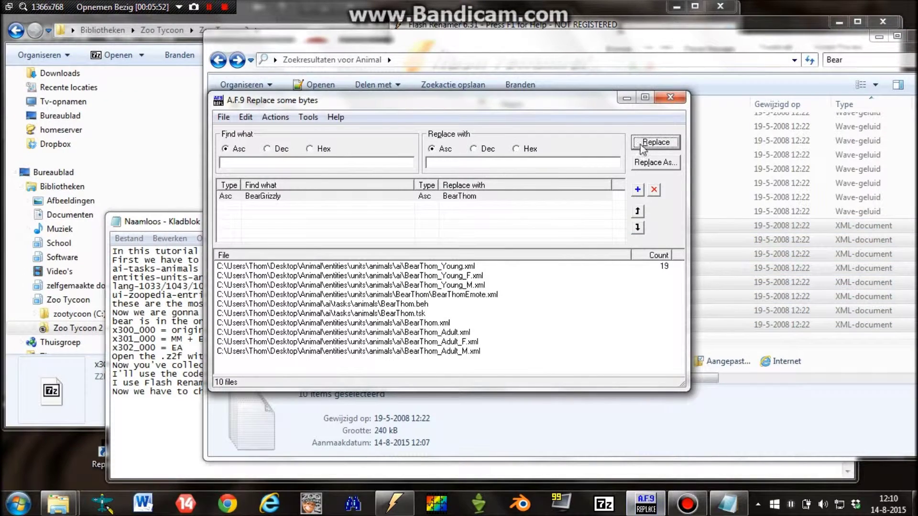
left_click(655, 142)
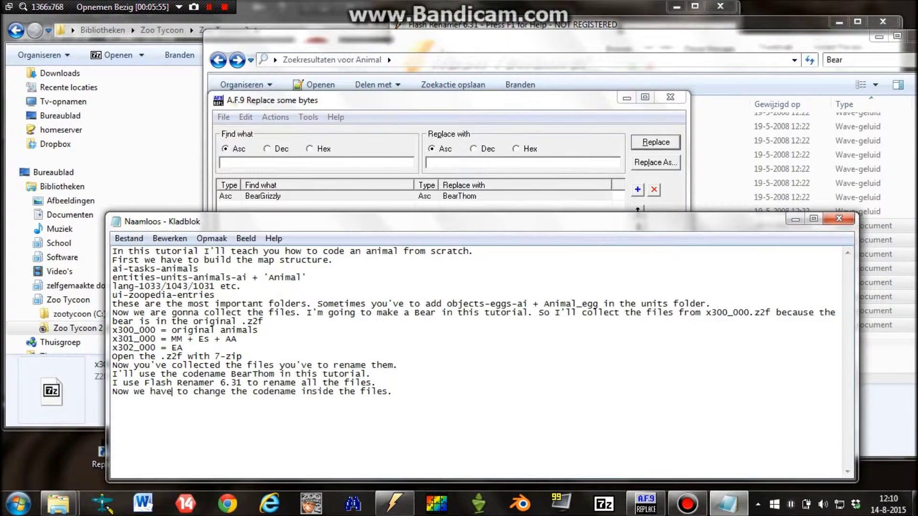
Add the note line "I replaced the files with A.F.9. You have to make sure the files are not 'read-only' otherwise the program won't replace it xD".
left_click(172, 391)
key("BackSpace")
type("I replaced the files with A")
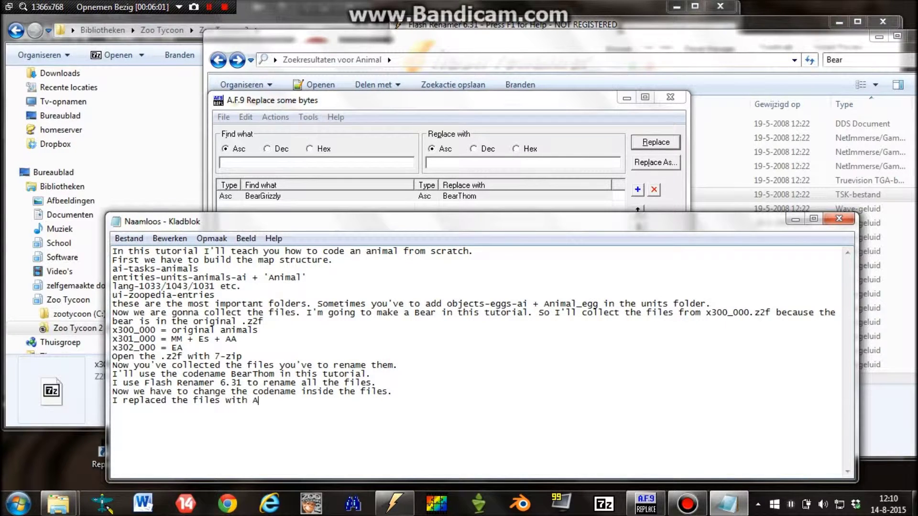
type(".F.9")
type(". L")
type("ou have to make")
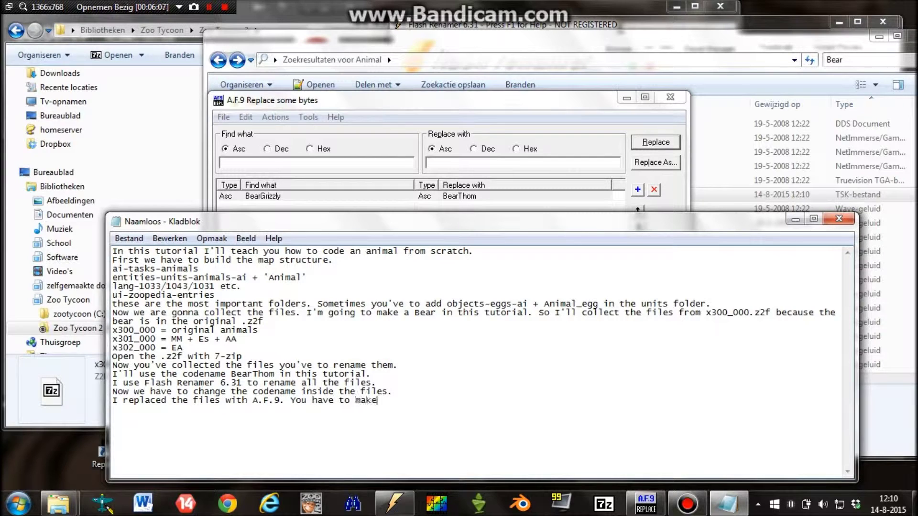
type(" sure the files are not 'read-only' otherwise the p")
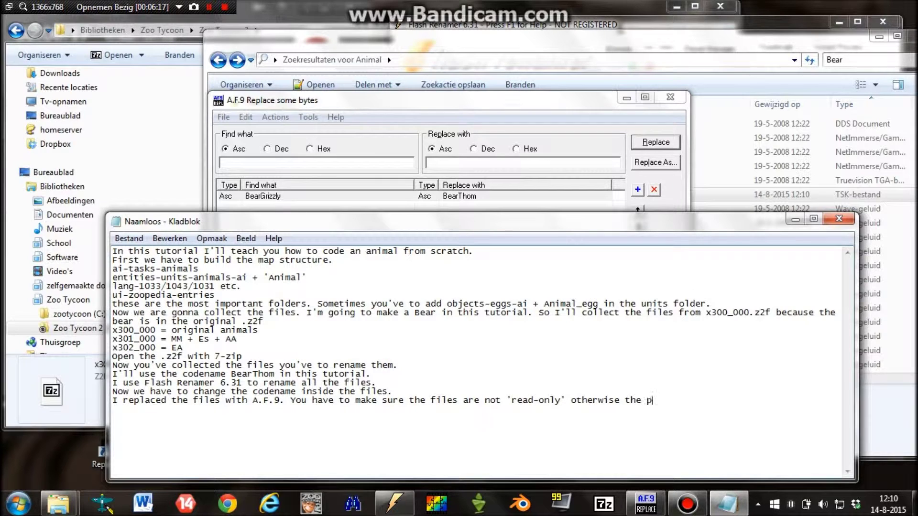
type("rogram won't replace it xD")
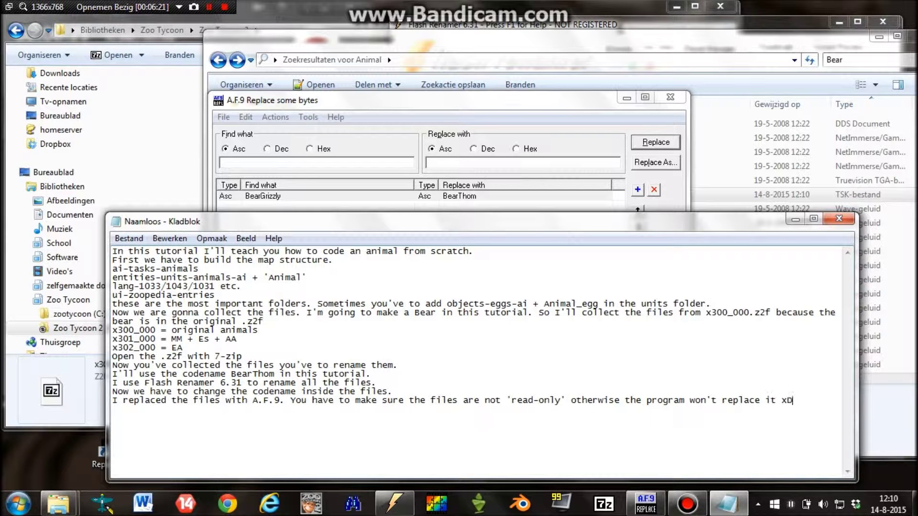
Open BearThom.xml from the search results in Notepad++ to check its codenames, and close it again.
left_click(795, 220)
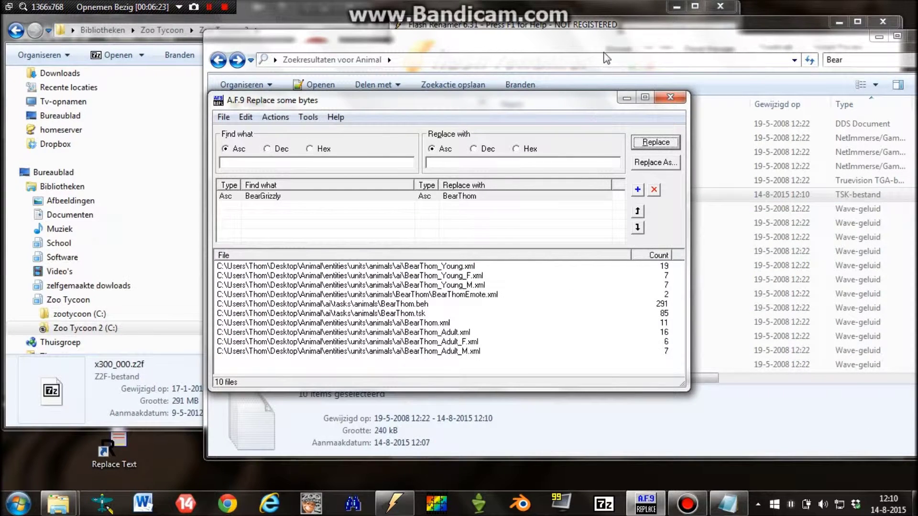
left_click_drag(595, 87, 577, 83)
scroll(543, 245, "down", 10)
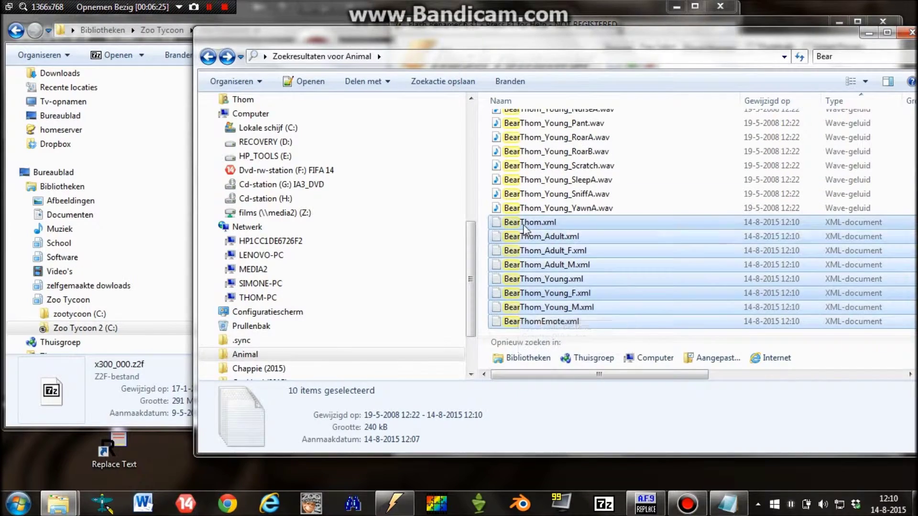
left_click(507, 223)
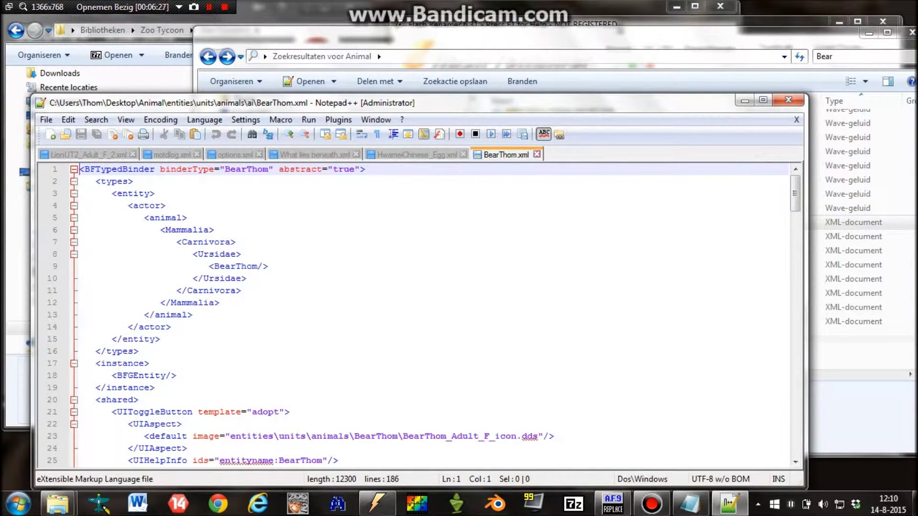
left_click(798, 102)
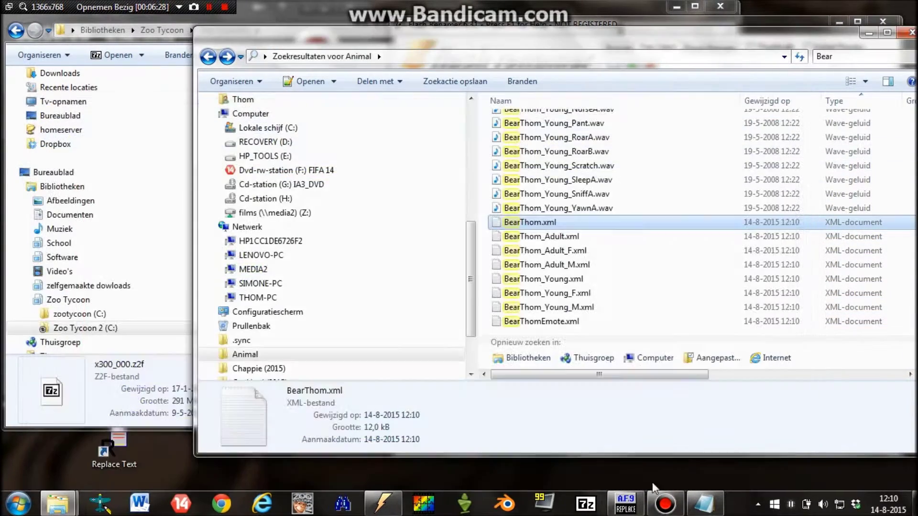
Add the note line "The codenames of the .beh/.tsk and .xmls have been replaced now.".
left_click(727, 503)
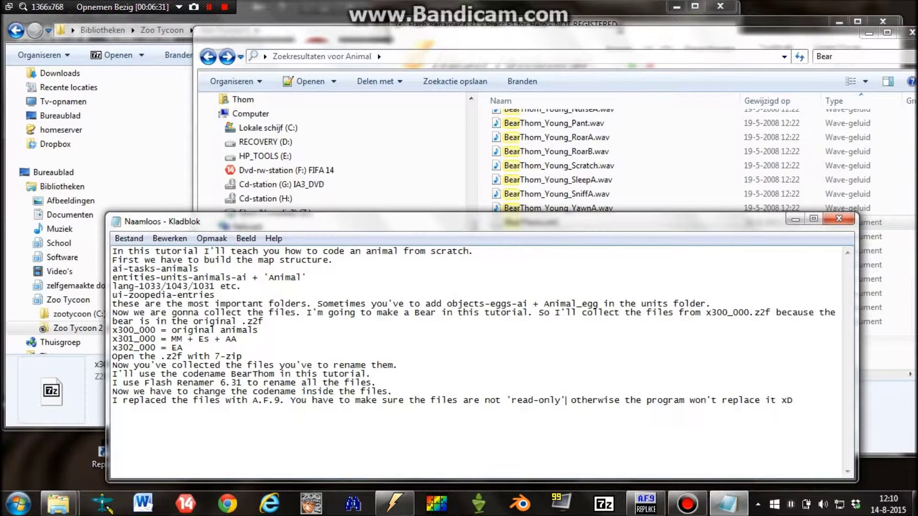
type("he codename")
key("BackSpace")
type("s of the")
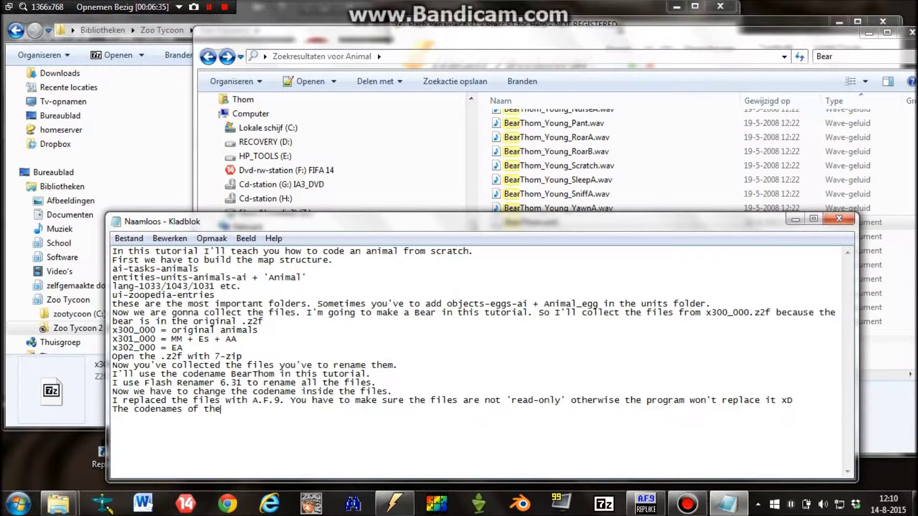
type(" .beh/.tsk and .xmls have been replq")
key("BackSpace")
type("aced now.")
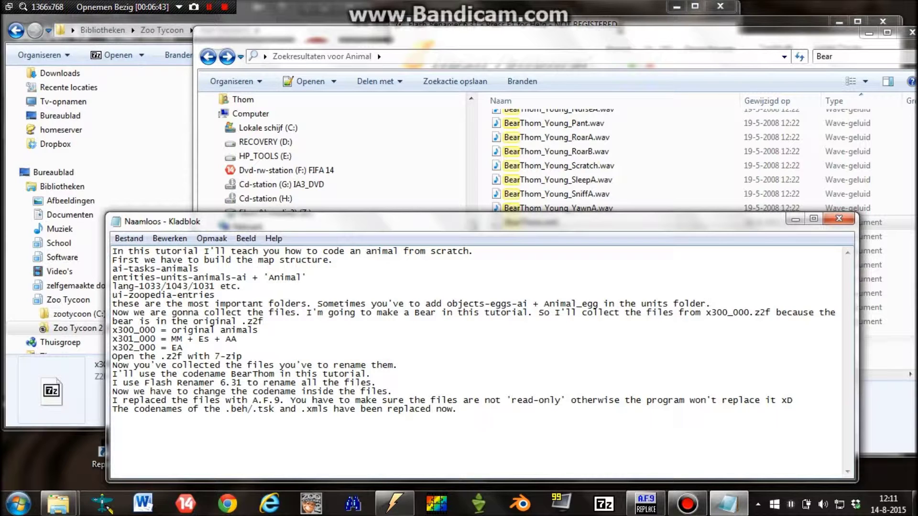
Continue the note with "You've have to rename the codenames inside the .bfms manually, so you don't override the animation references.".
type(" You've have to rename the codenames inside the .bfms manually, so you don't override the animation references.")
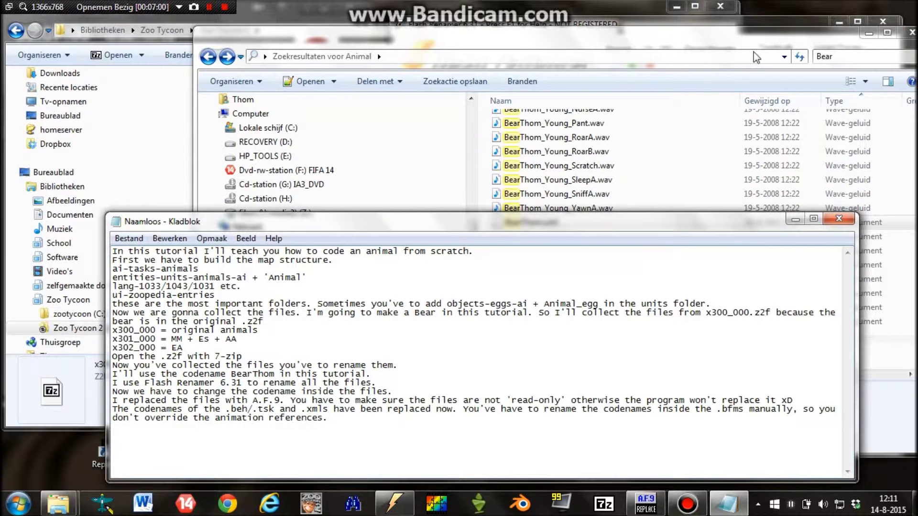
Clear the read-only attribute of BearThom_Adult_F.bfm and BearThom_Young_F.bfm in the Bear search results.
left_click(756, 57)
scroll(550, 215, "up", 10)
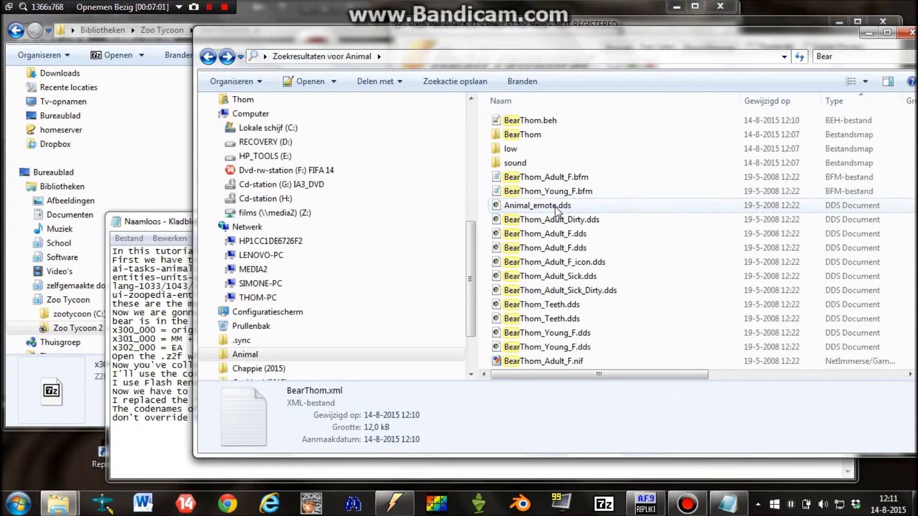
left_click(539, 179)
left_click(521, 192, "ctrl")
right_click(519, 186)
left_click(568, 480)
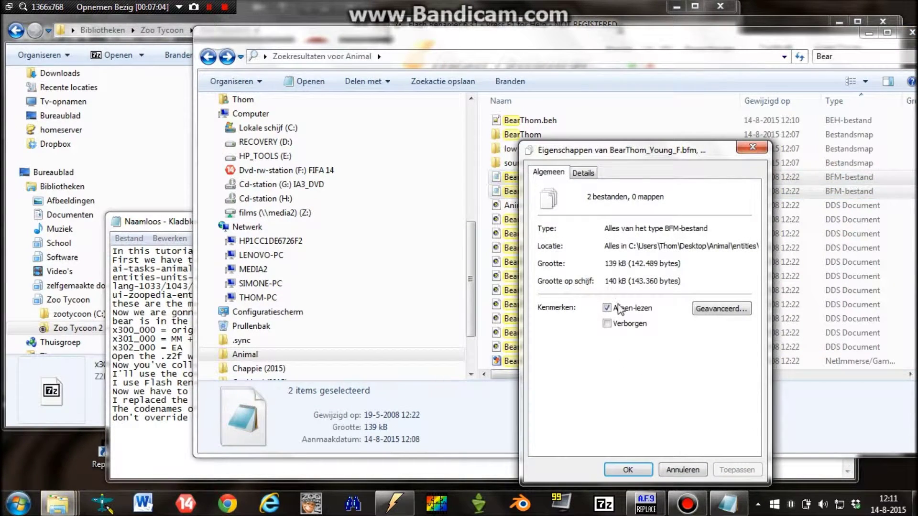
left_click(626, 310)
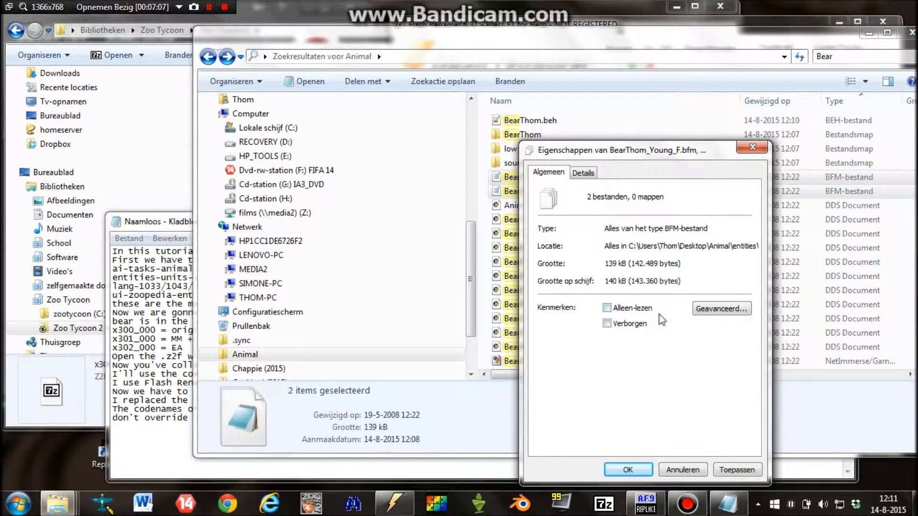
left_click(619, 467)
Open BearThom_Adult_F.bfm in Notepad and replace both BearGrizzly codenames in the modelname path with BearThom.
left_click(511, 182)
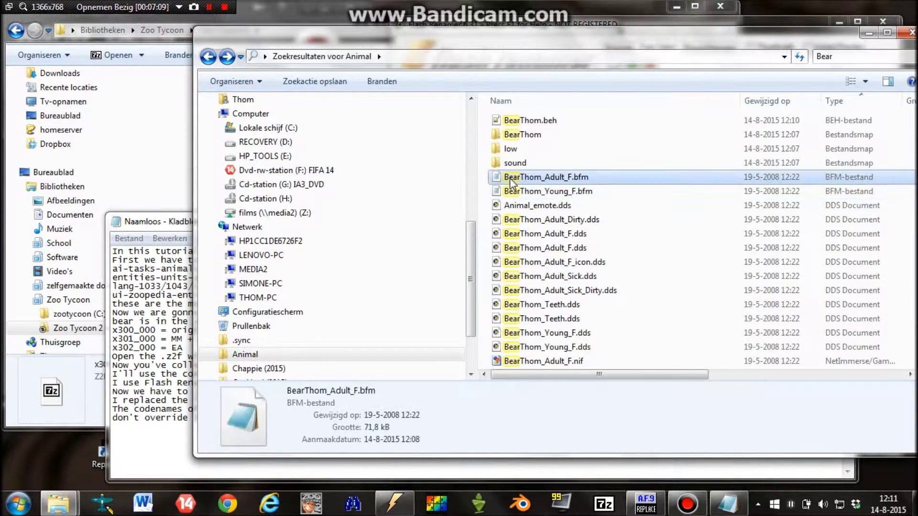
double_click(511, 182)
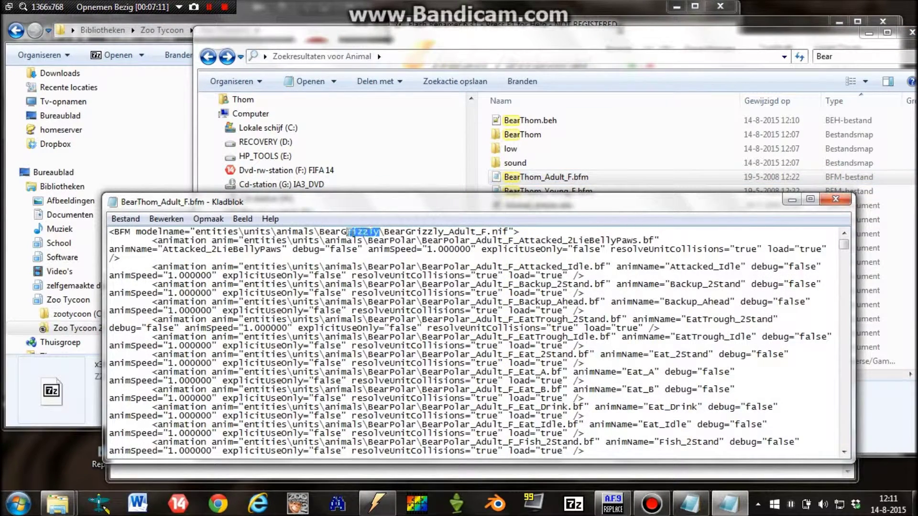
type("Thom")
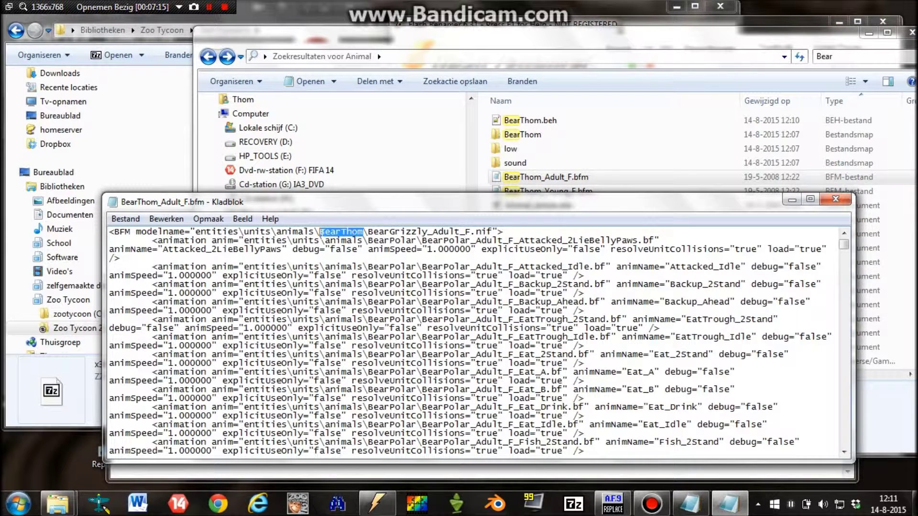
left_click_drag(384, 232, 428, 231)
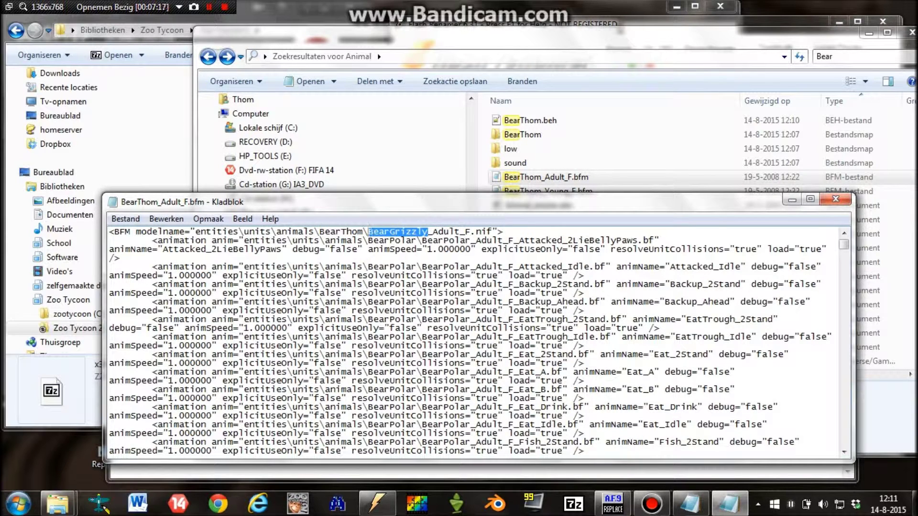
Change the Graph name below the animation list to BearThom_Adult_F, leaving the BearPolar references alone, and save and close the file.
scroll(383, 276, "down", 15)
scroll(369, 294, "down", 20)
scroll(371, 293, "down", 20)
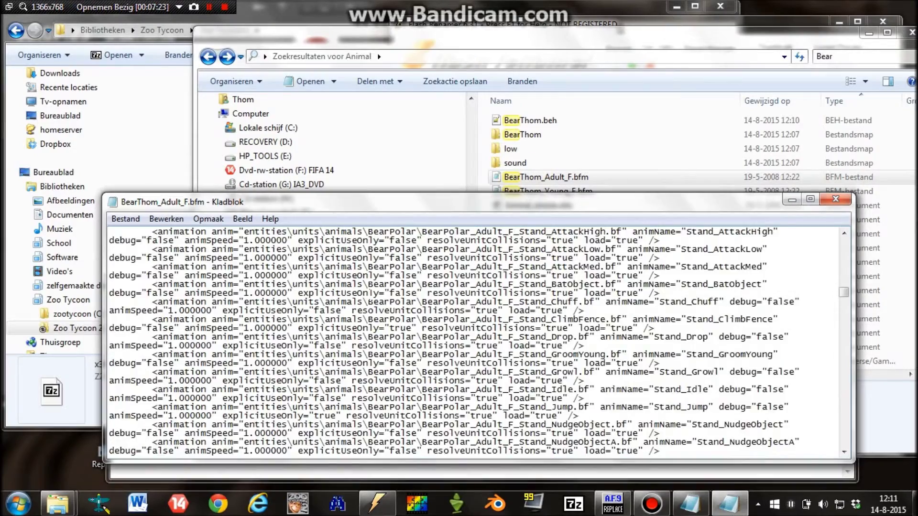
scroll(371, 293, "down", 20)
scroll(371, 293, "down", 10)
left_click_drag(239, 328, 186, 336)
key("ctrl+v")
key("ctrl+v")
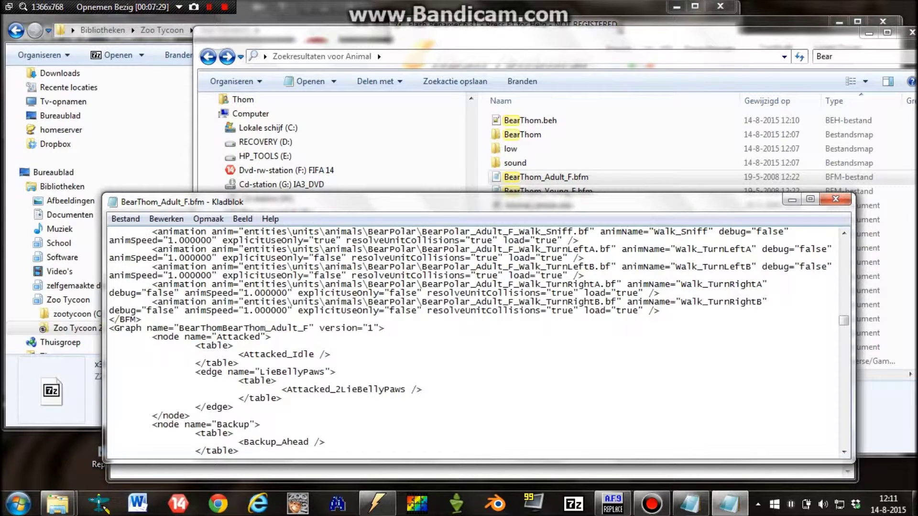
key("BackSpace")
key("BackSpace")
key("BackSpace")
key("BackSpace")
key("BackSpace")
key("BackSpace")
key("BackSpace")
key("BackSpace")
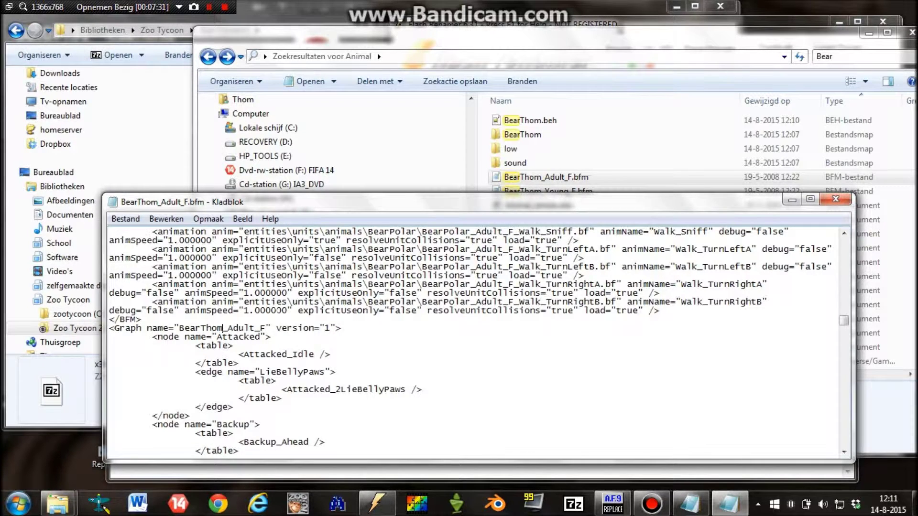
left_click(125, 218)
left_click(138, 263)
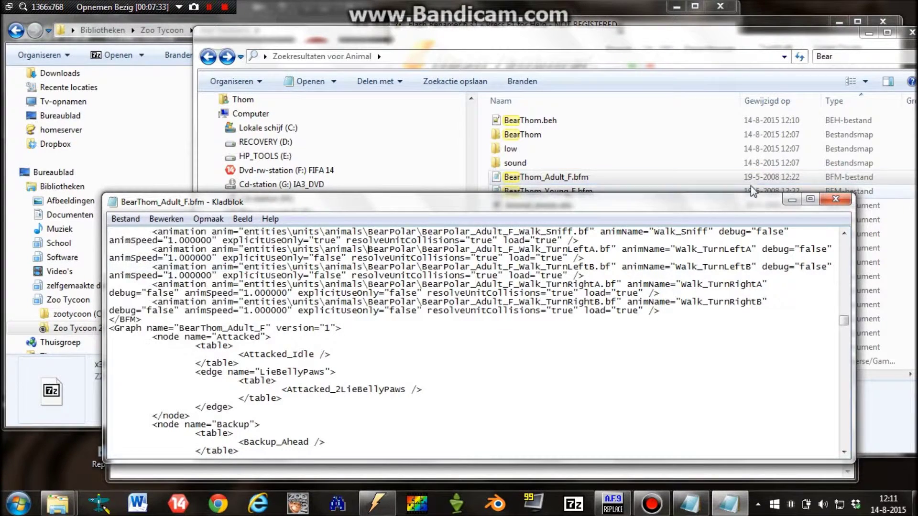
left_click(834, 198)
Open BearThom_Young_F.bfm and replace both BearGrizzly codenames in the modelname path with BearThom.
double_click(545, 191)
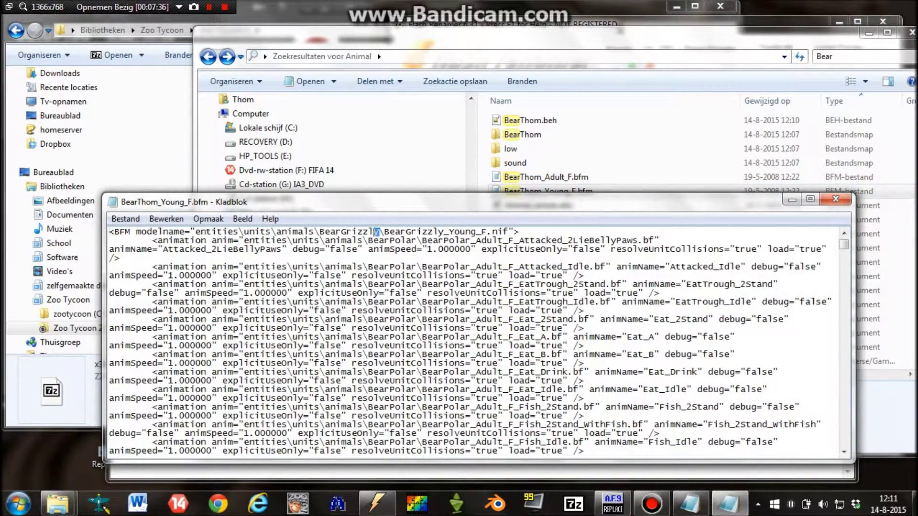
left_click_drag(380, 233, 320, 233)
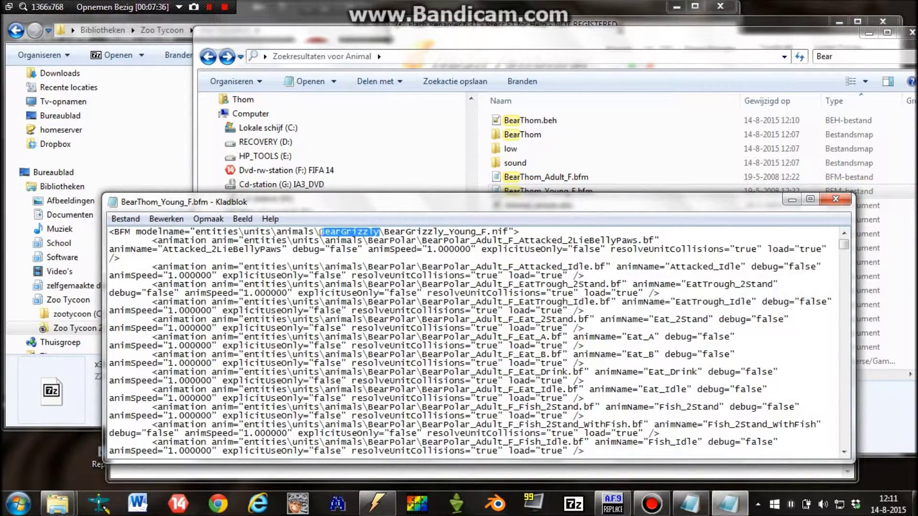
type("BearThom")
left_click_drag(428, 232, 368, 233)
Change the Graph name below the animation list to BearThom_Young_F, and save and close the file.
scroll(372, 249, "down", 20)
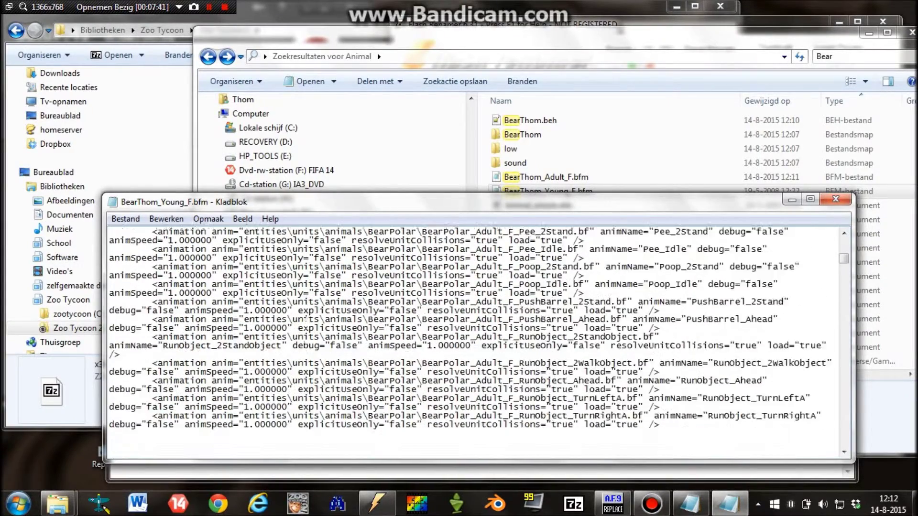
scroll(306, 319, "down", 15)
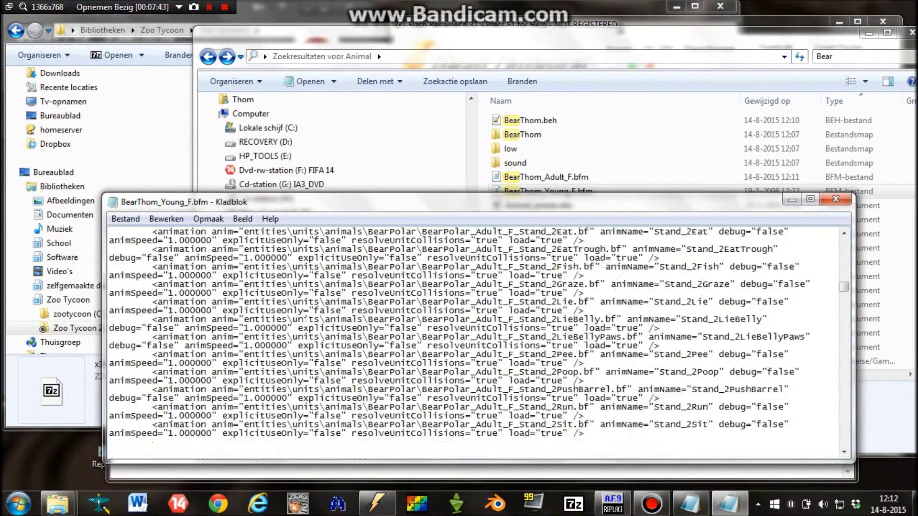
scroll(306, 319, "down", 15)
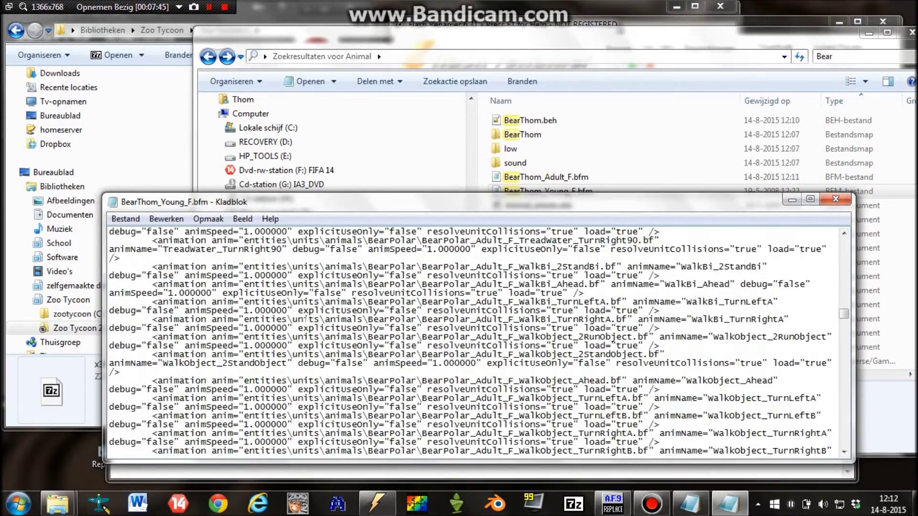
scroll(305, 320, "down", 10)
scroll(305, 319, "up", 6)
left_click_drag(241, 372, 178, 372)
type("BearThom")
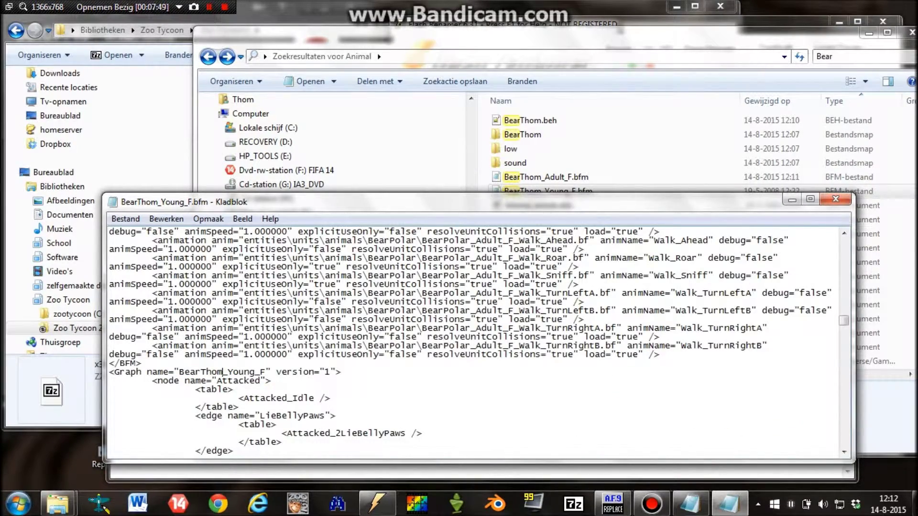
left_click(125, 218)
left_click(144, 263)
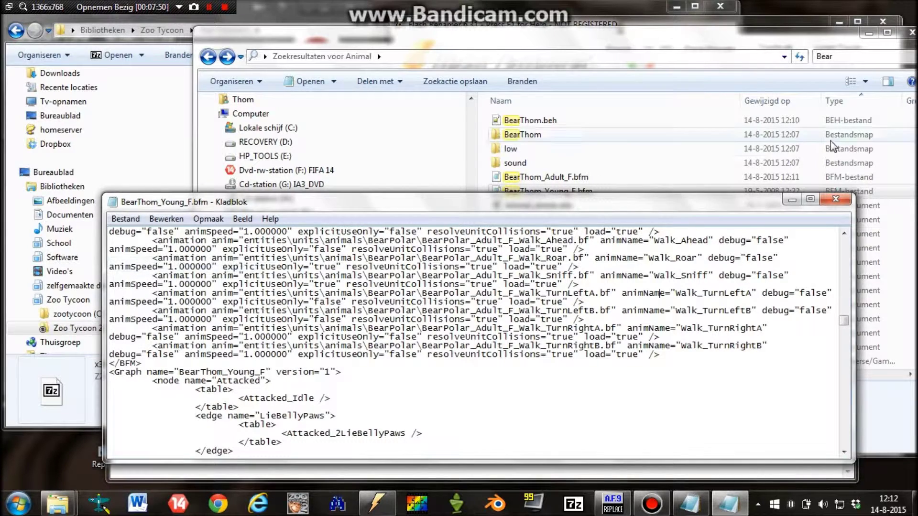
left_click(835, 200)
Clear the Bear search to return to the contents of the Animal folder.
left_click(856, 56)
key("BackSpace")
key("BackSpace")
key("BackSpace")
key("BackSpace")
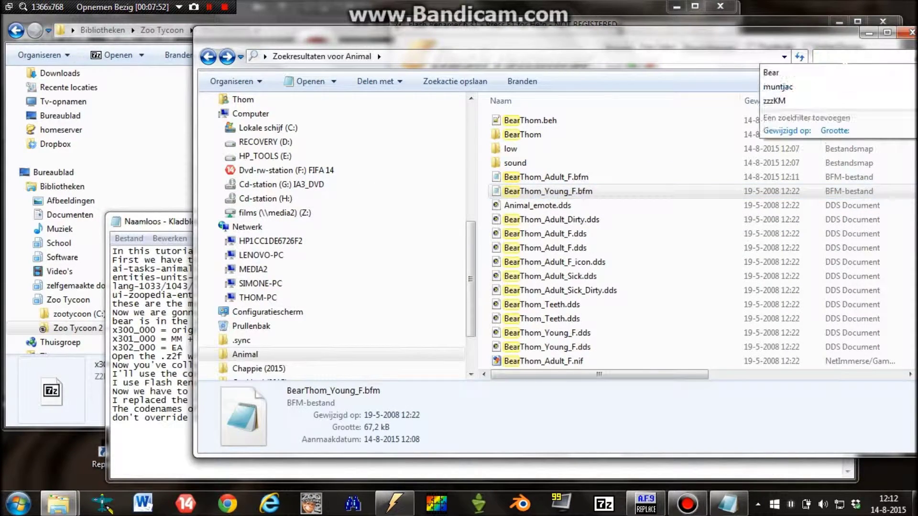
left_click(523, 181)
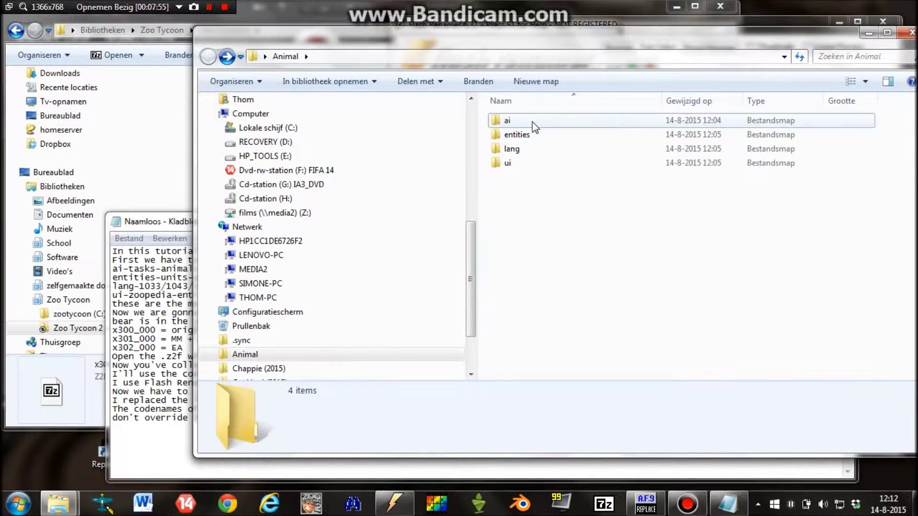
Open BearThom.beh and BearThom.tsk from ai\tasks\animals in turn to check their codenames, closing each one again.
double_click(532, 122)
double_click(532, 121)
double_click(532, 122)
double_click(532, 121)
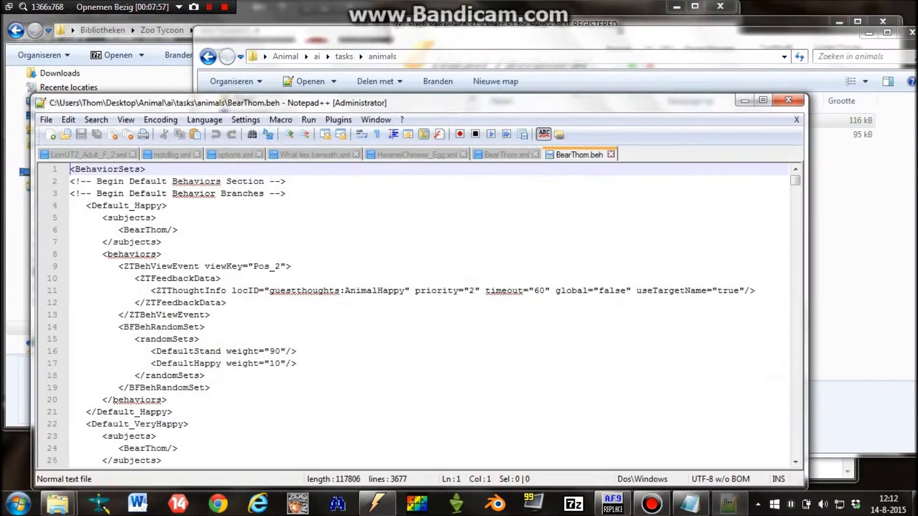
left_click(788, 101)
key("Down")
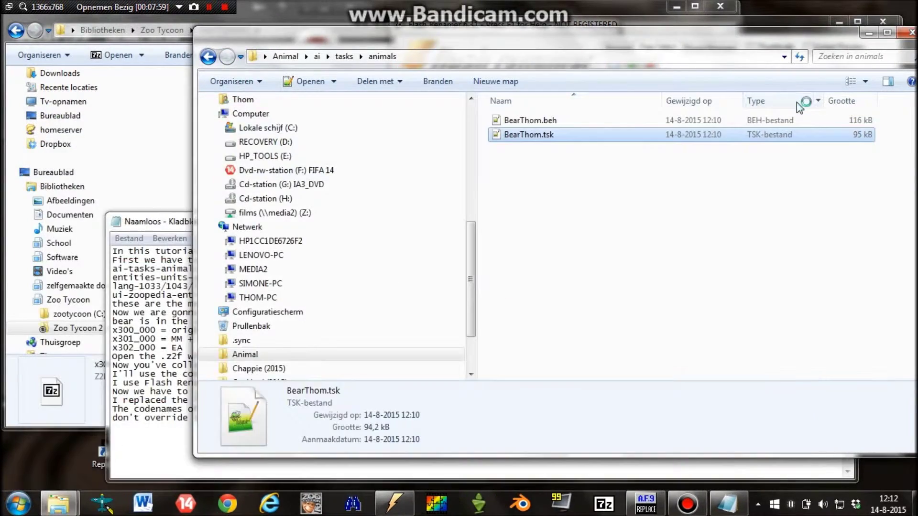
key("Return")
left_click(784, 102)
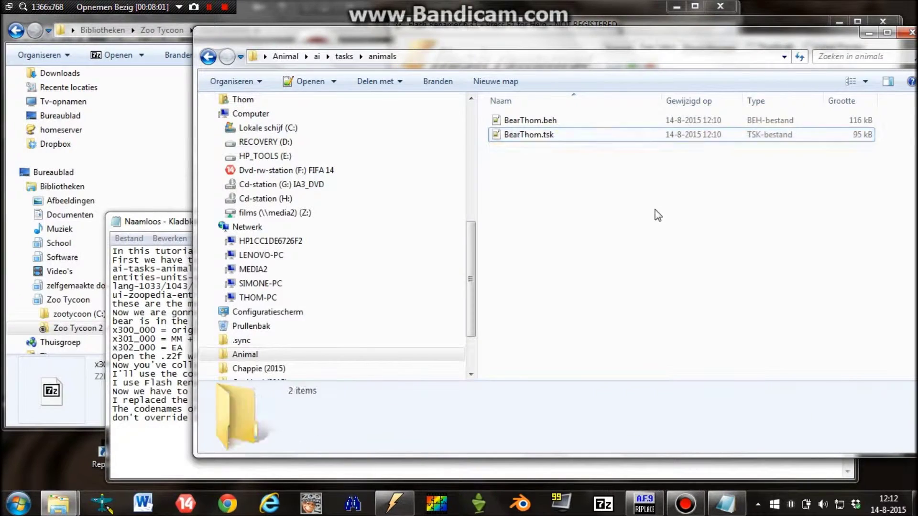
Go back to the Animal folder and open entities\units\animals\BearThom.
key("BackSpace")
key("BackSpace")
key("BackSpace")
double_click(528, 134)
double_click(529, 122)
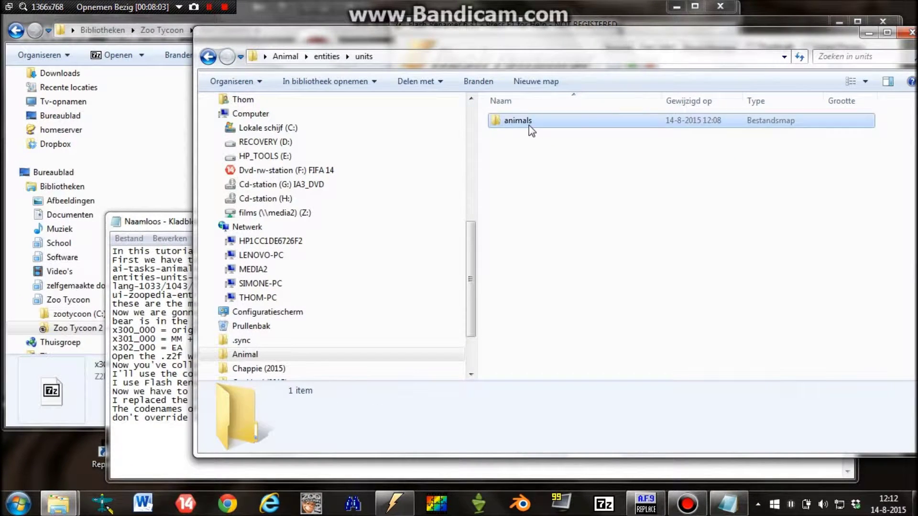
double_click(529, 125)
double_click(533, 136)
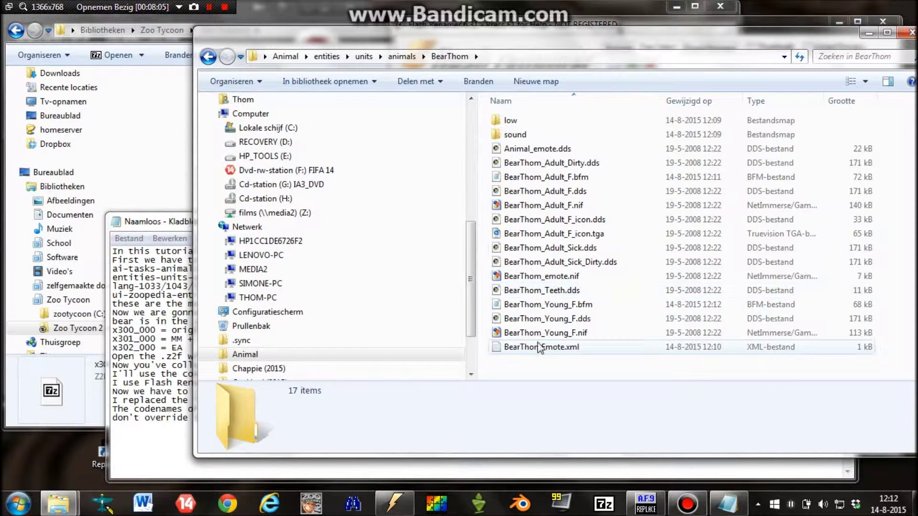
Add a note line beginning with "Remove the unneeded", and open the low folder inside BearThom.
left_click(145, 418)
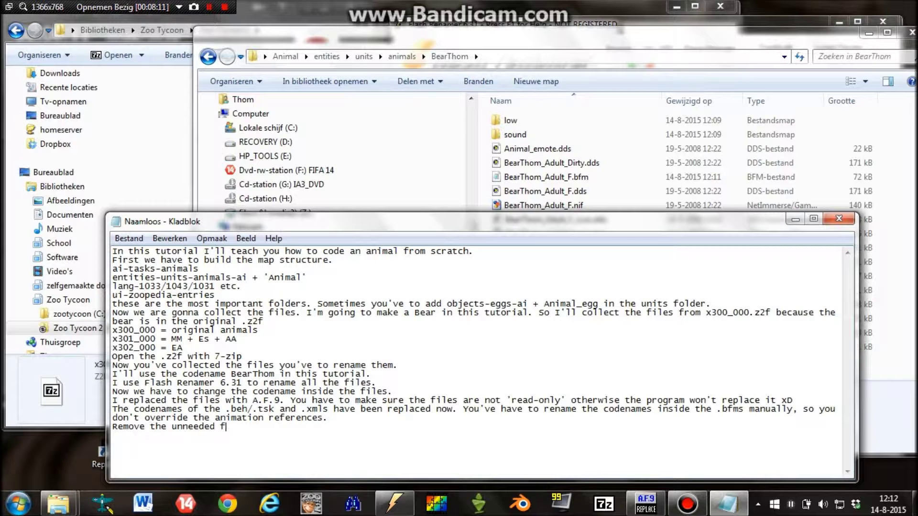
double_click(510, 120)
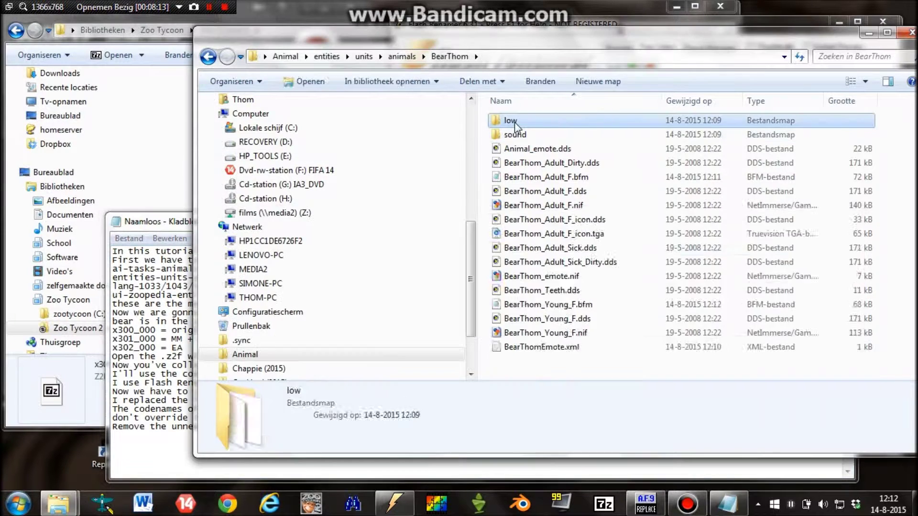